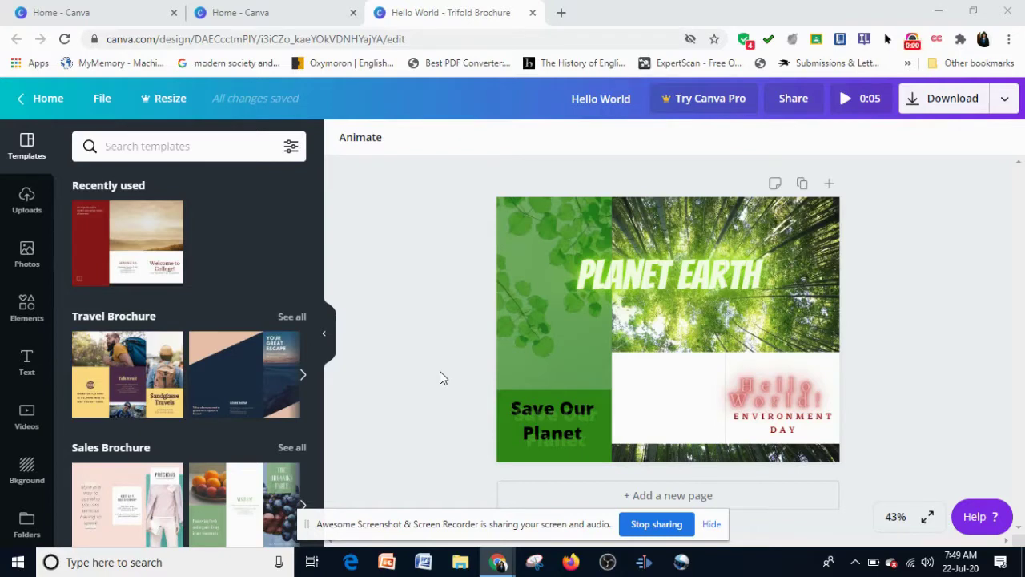
Collapse the Templates panel on the Hello World brochure and head to the Canva home page.
click(327, 336)
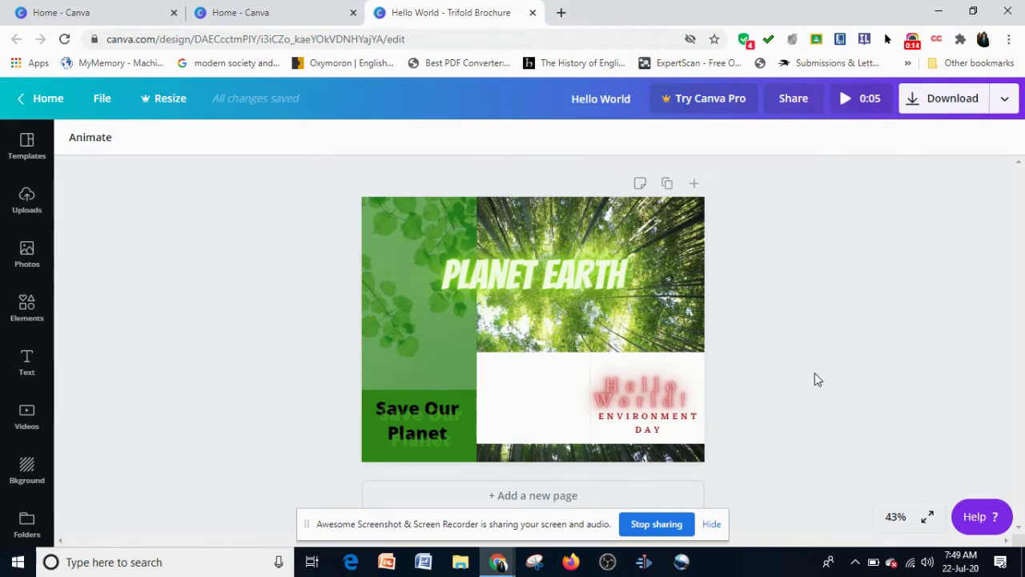
click(714, 525)
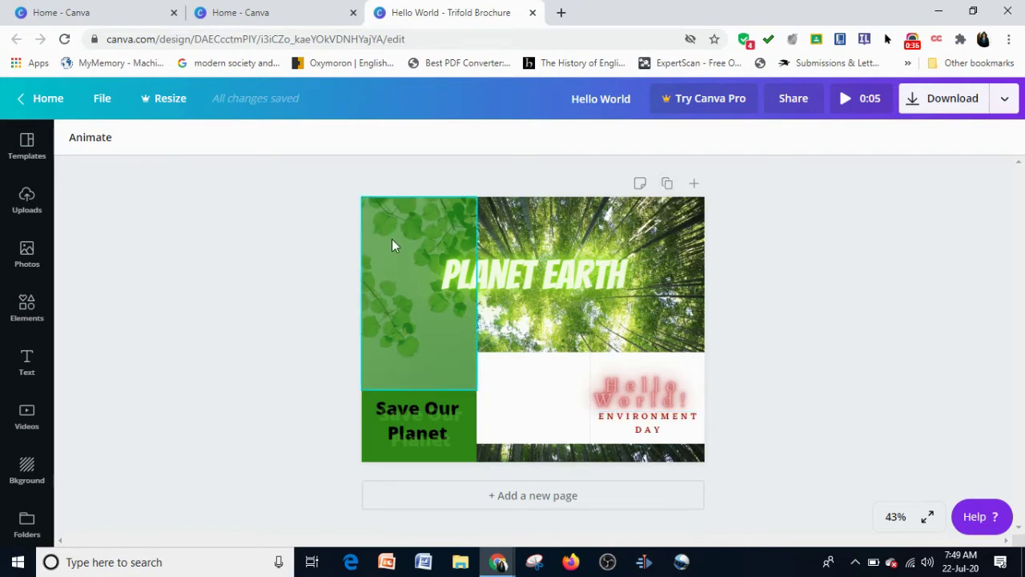
Close the duplicate Home tab and start a new blank Poster design.
click(44, 103)
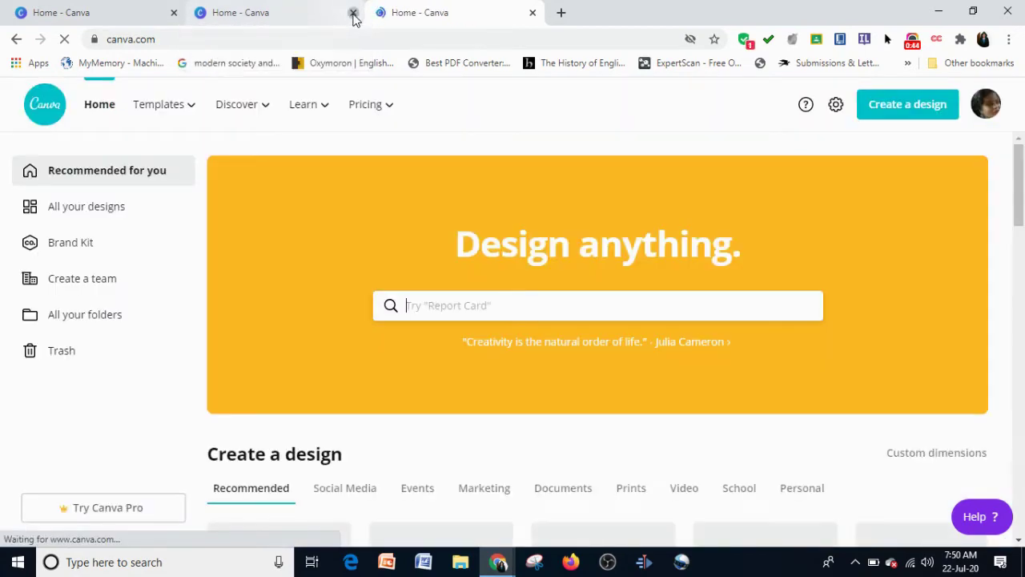
click(353, 14)
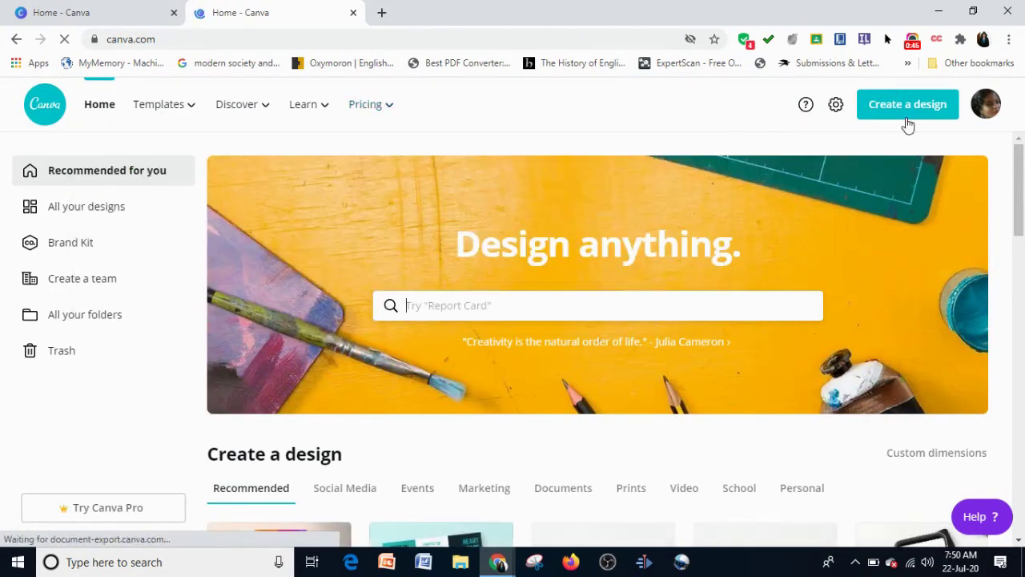
click(898, 115)
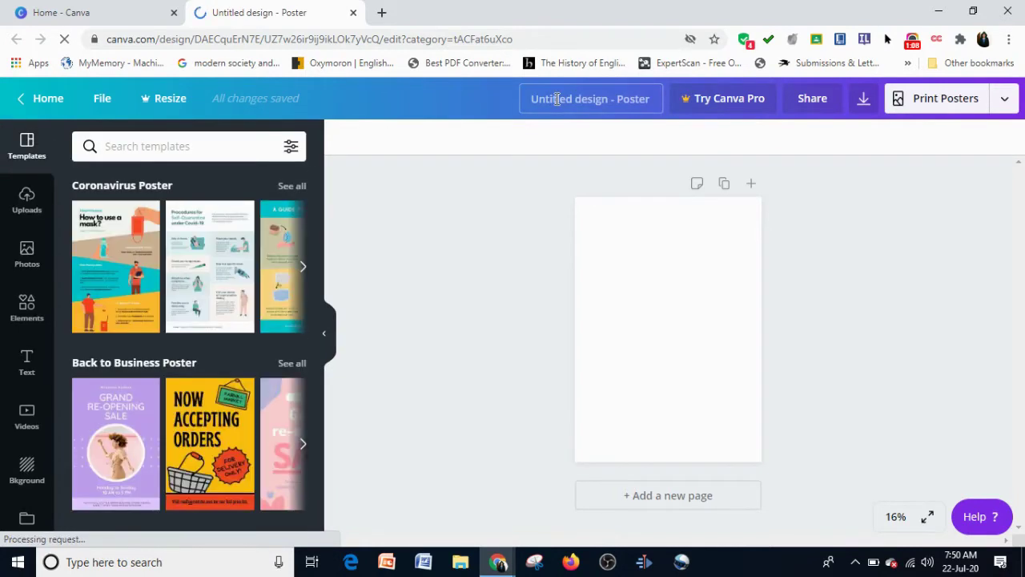
Rename the design to 'Welcome'.
click(557, 98)
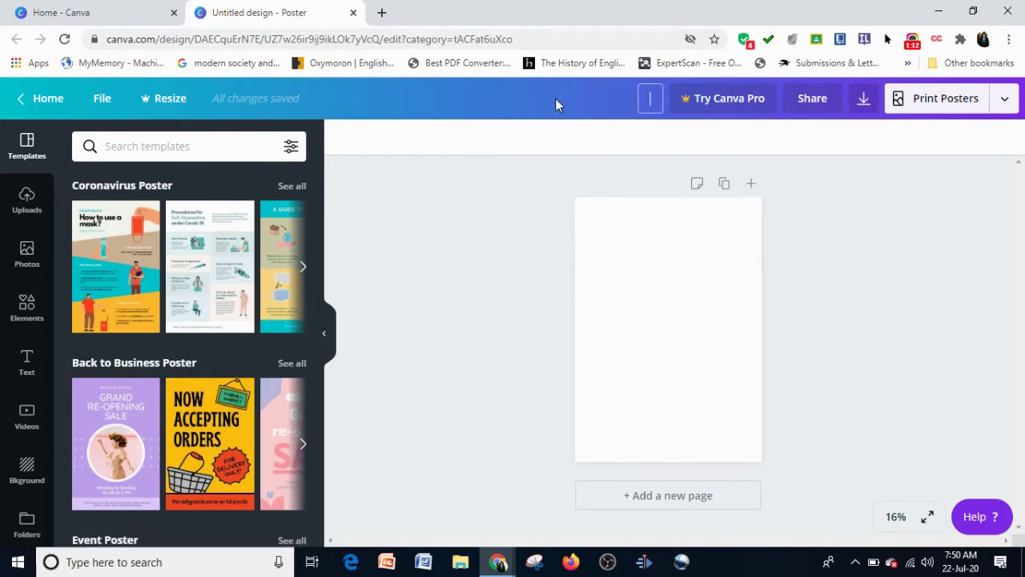
text(Welcome)
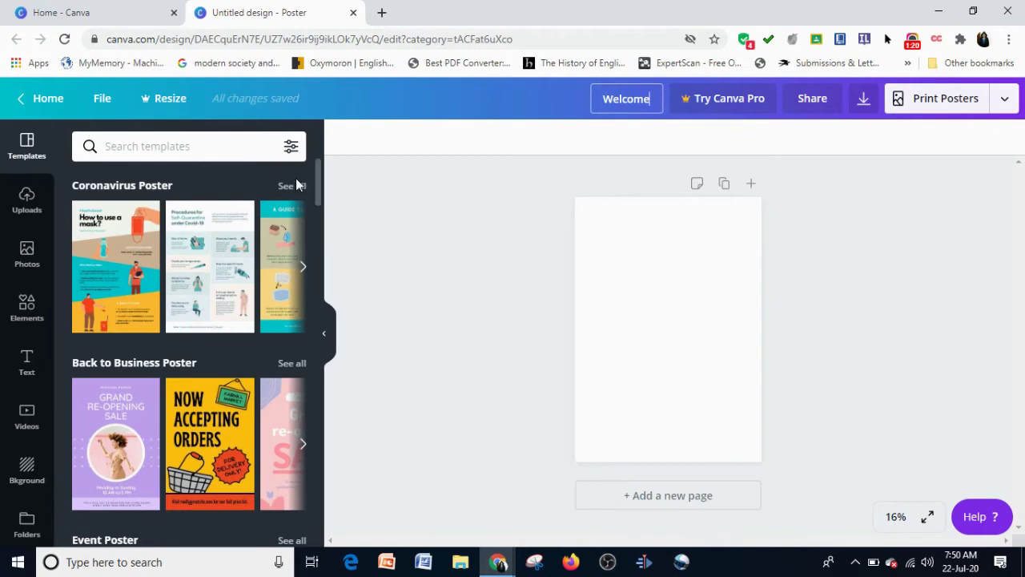
drag(317, 175, 321, 322)
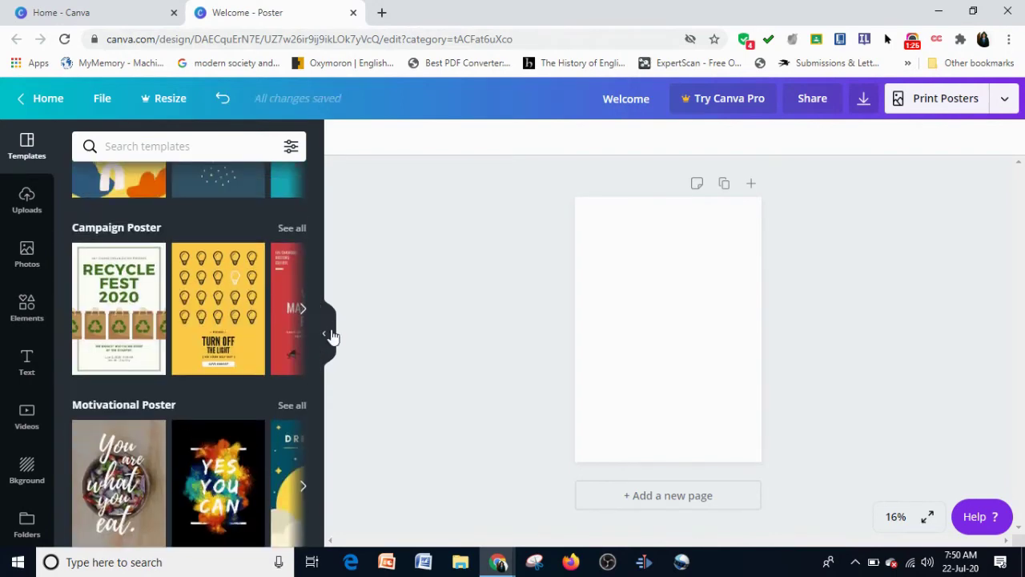
Close the Templates panel and zoom the page to 50%.
click(328, 335)
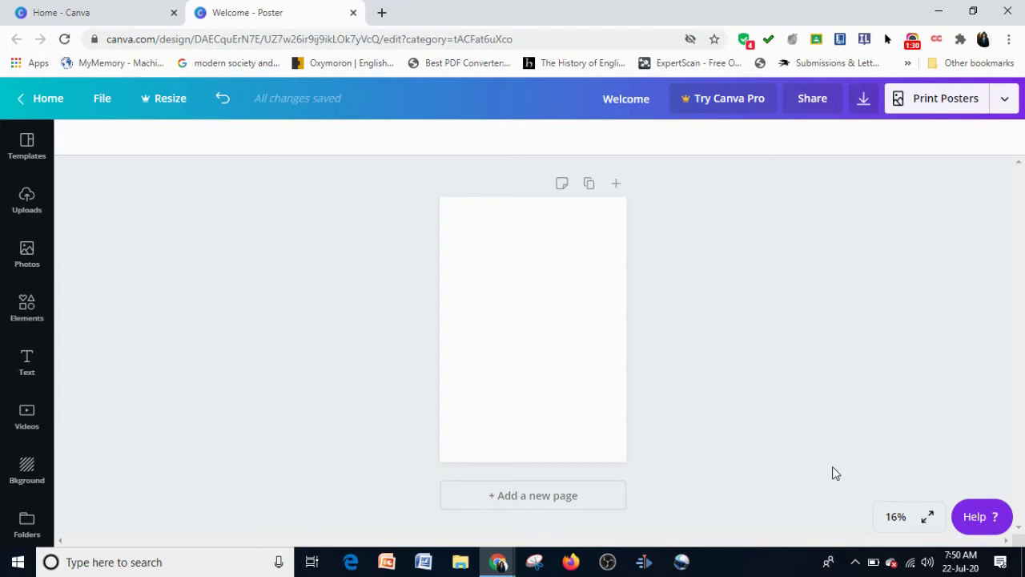
click(897, 518)
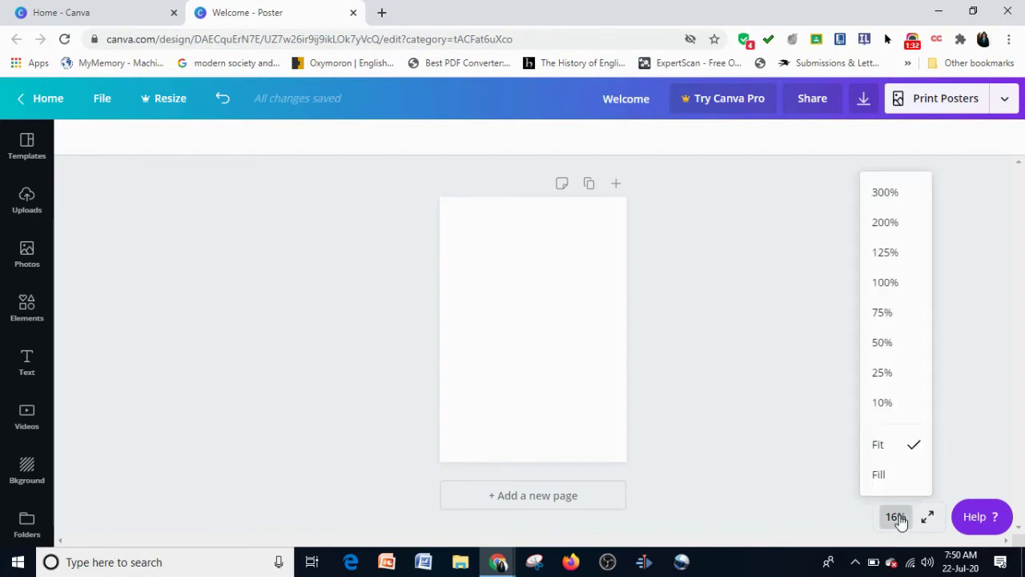
click(882, 343)
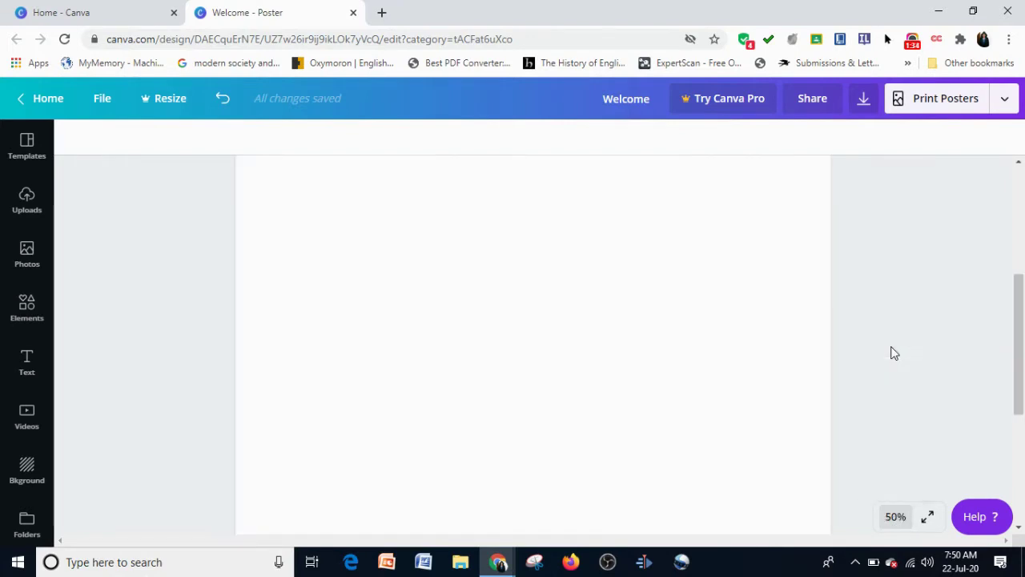
drag(1023, 230, 1023, 186)
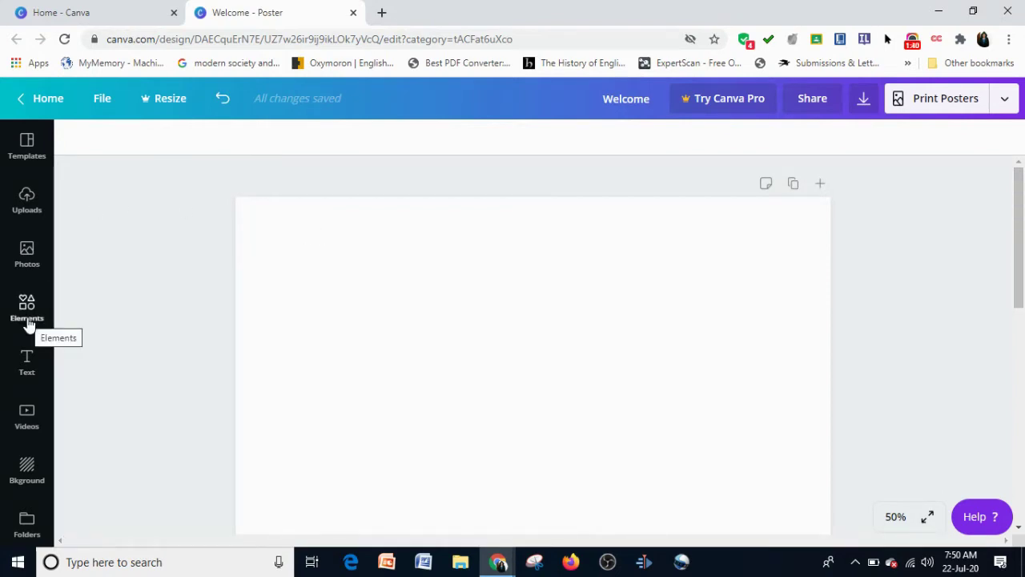
Open the Elements library and scroll down to the Lines collection.
click(26, 312)
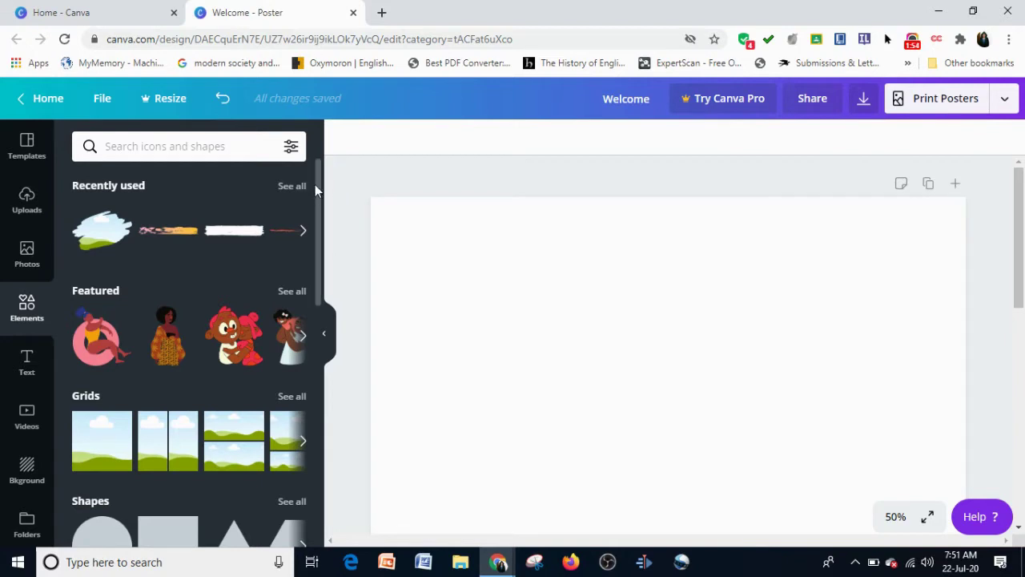
scroll(315, 181, down, 1)
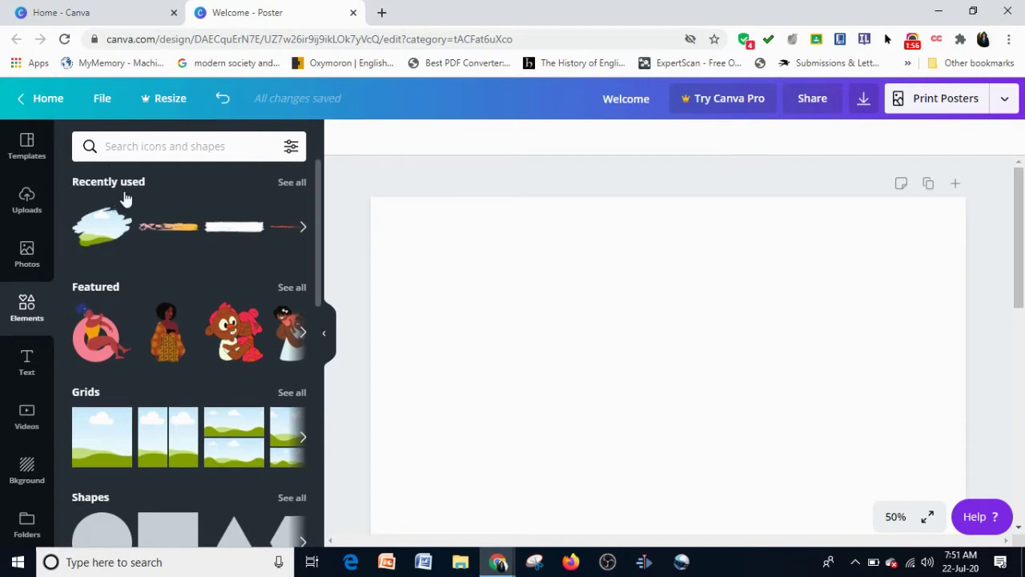
scroll(319, 210, down, 2)
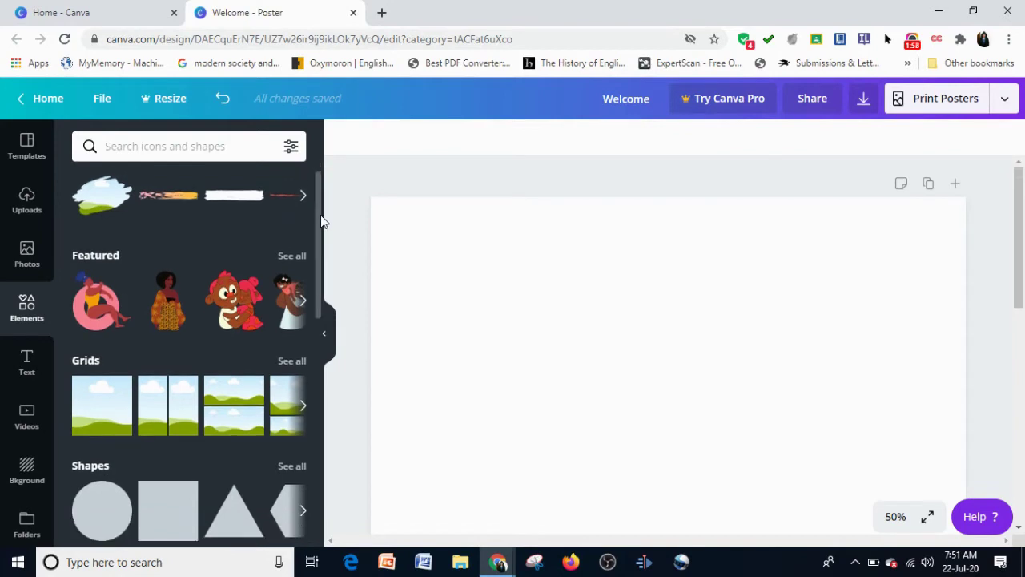
drag(322, 220, 321, 372)
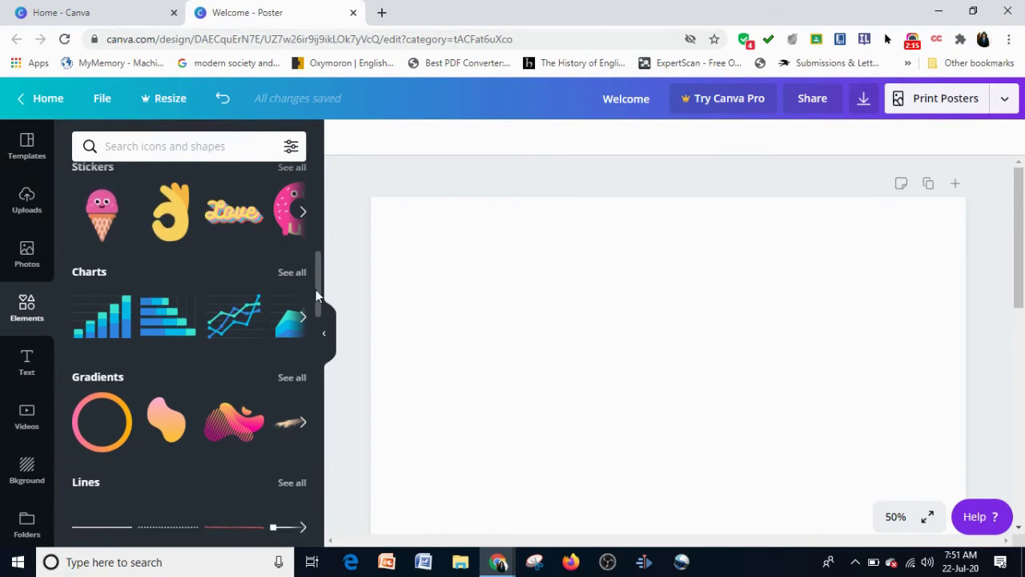
scroll(317, 296, down, 5)
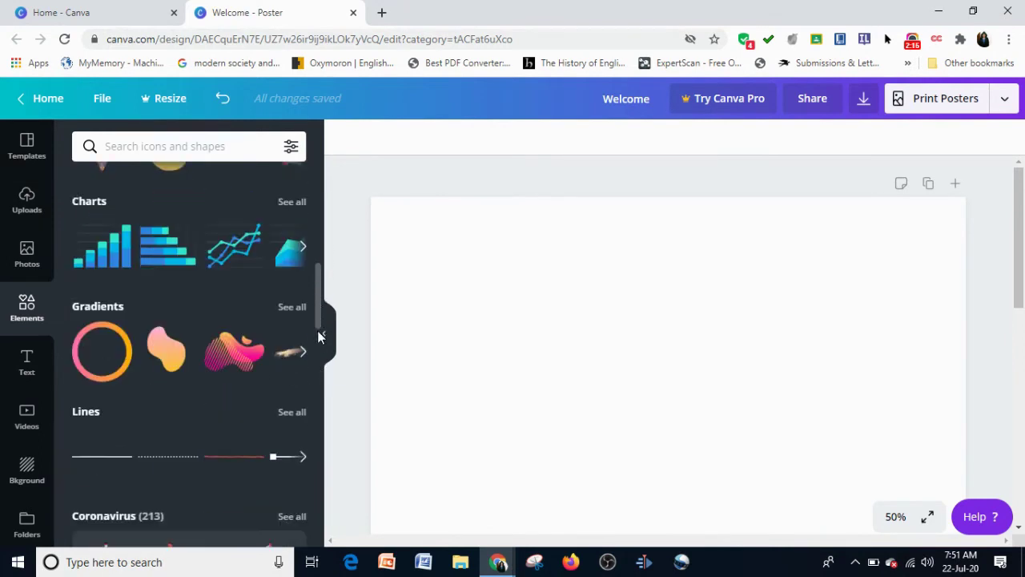
scroll(323, 296, up, 5)
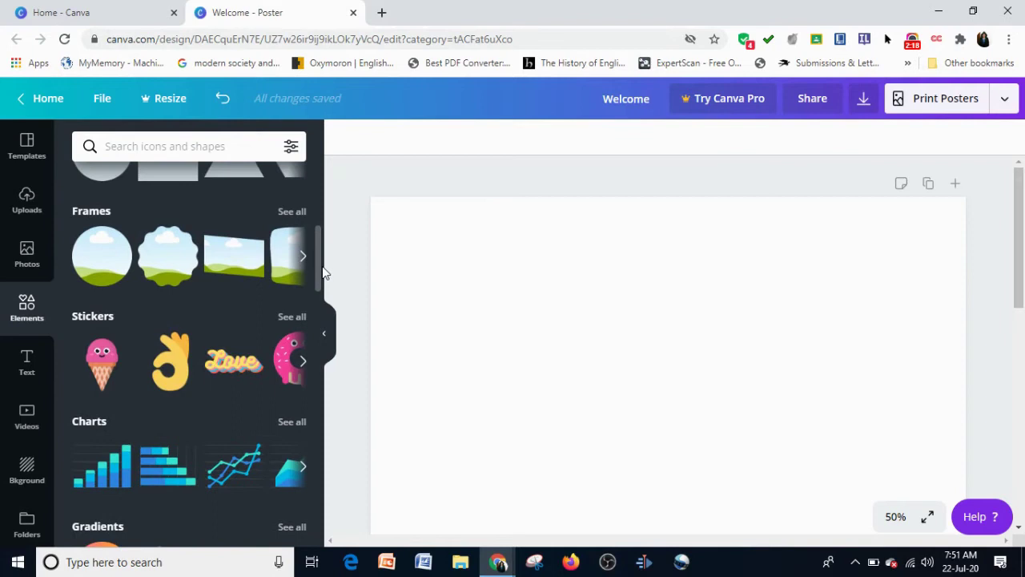
scroll(323, 276, down, 1)
scroll(323, 290, down, 1)
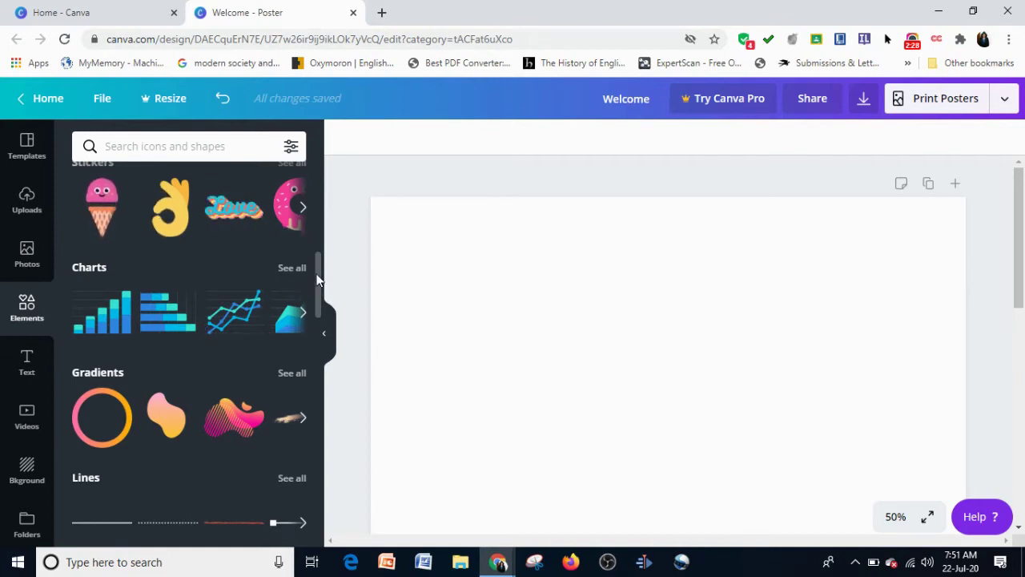
scroll(317, 272, down, 1)
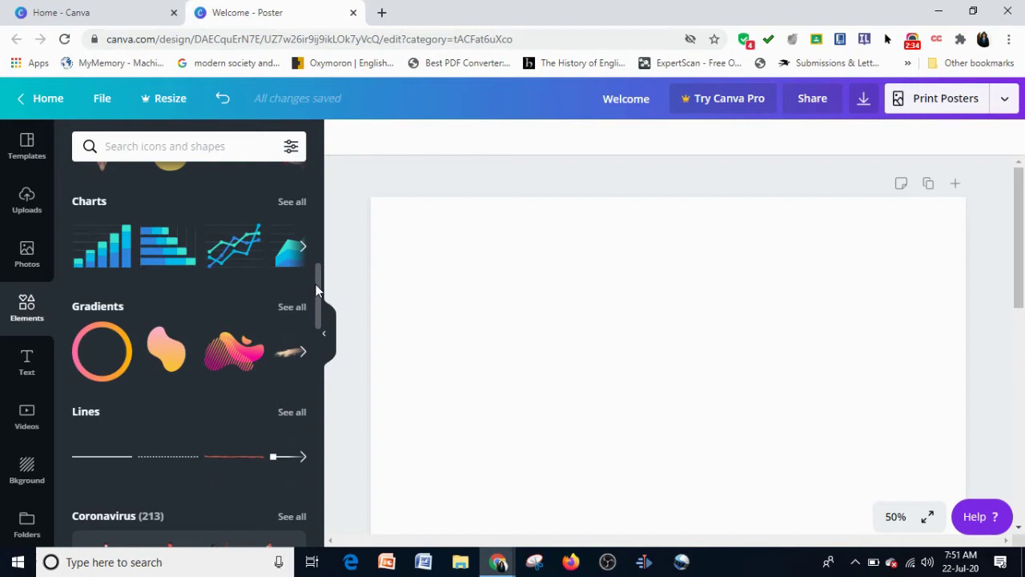
scroll(317, 288, down, 1)
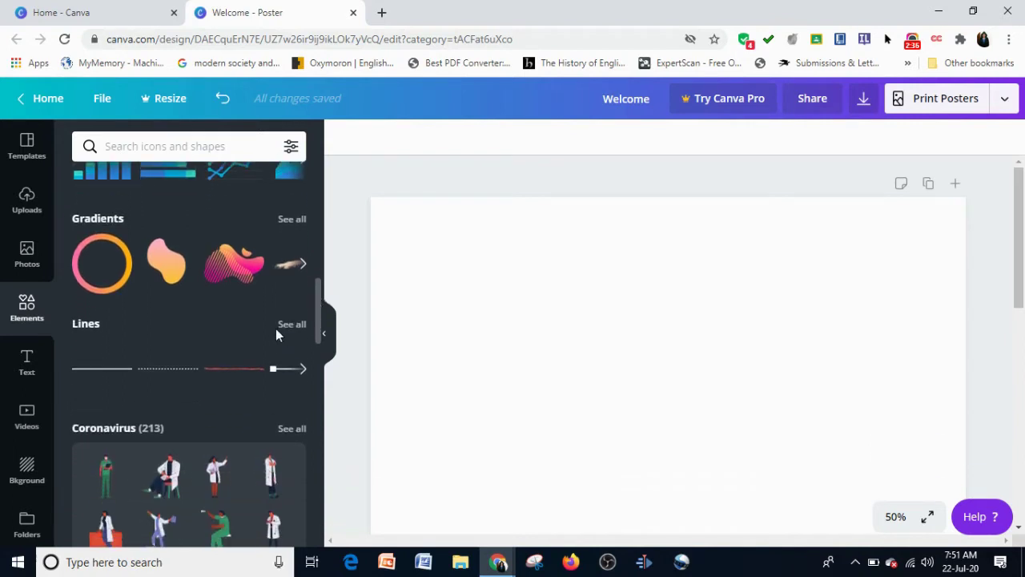
Add a red brush-stroke line from the full Lines collection to the poster.
click(292, 325)
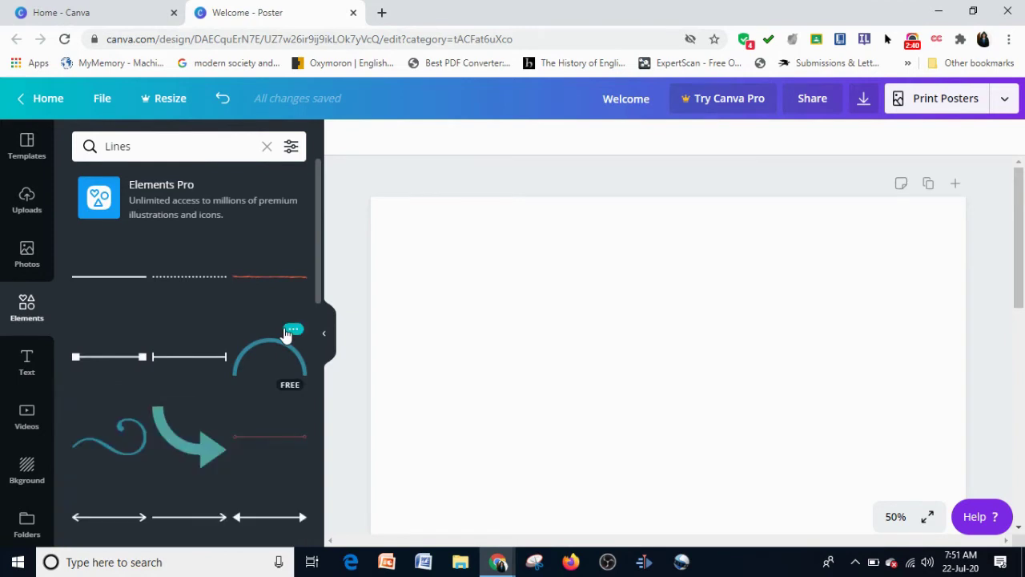
click(263, 282)
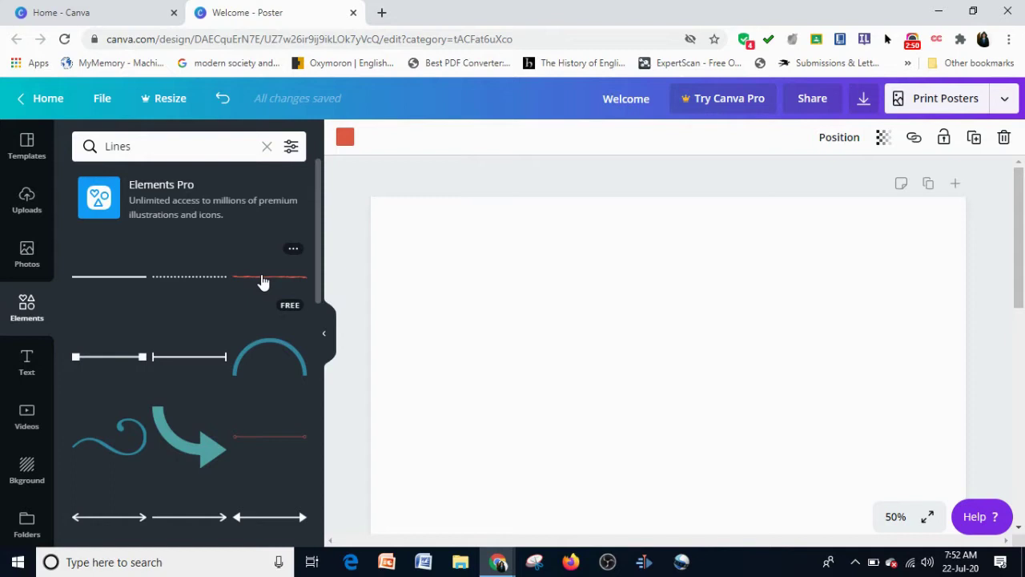
mouse_move(319, 244)
mouse_down()
mouse_move(319, 321)
mouse_move(315, 231)
mouse_up()
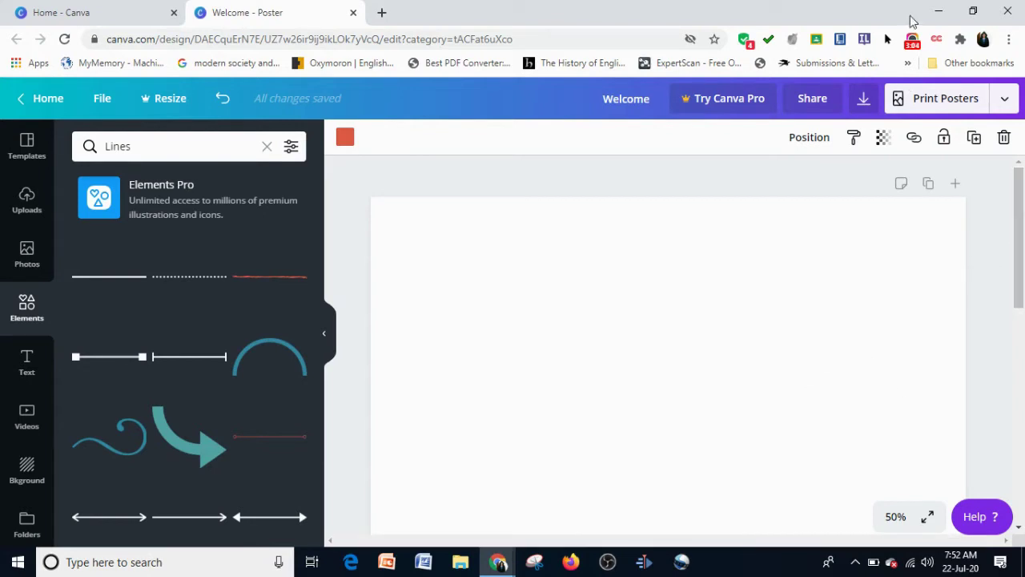
click(912, 50)
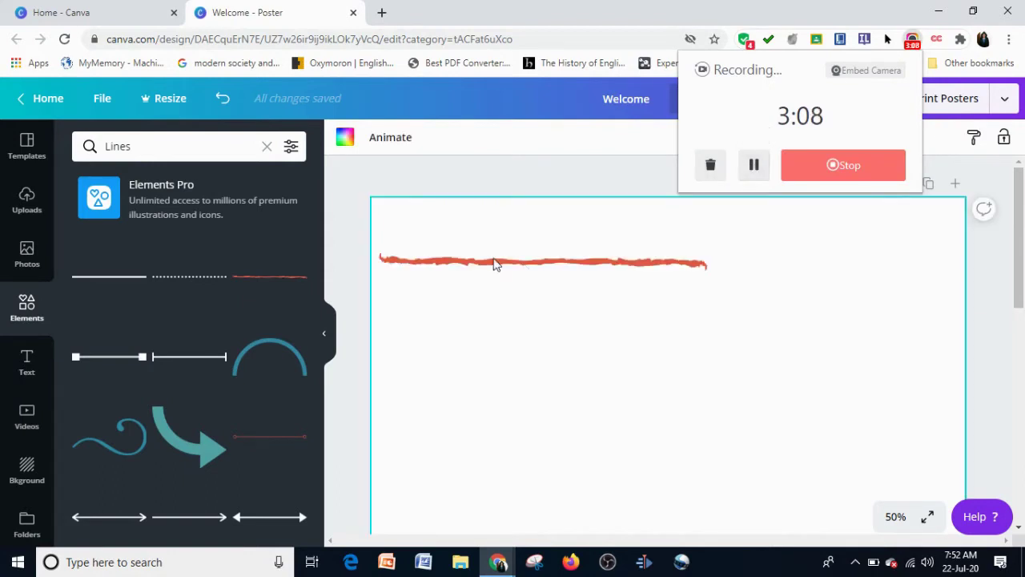
Place a second red brush line on the right and move the left one to the page's left edge.
click(494, 261)
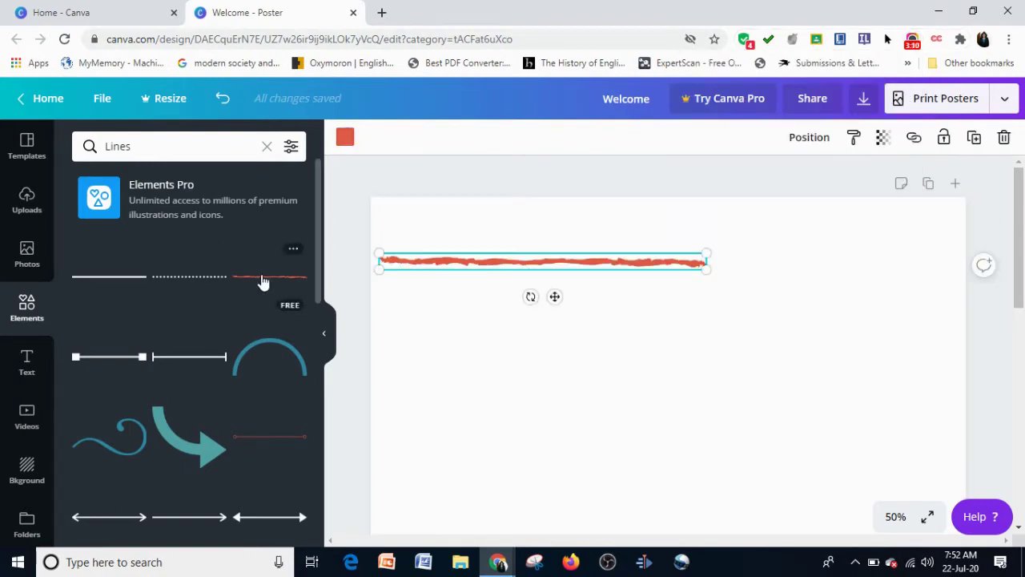
drag(262, 281, 747, 284)
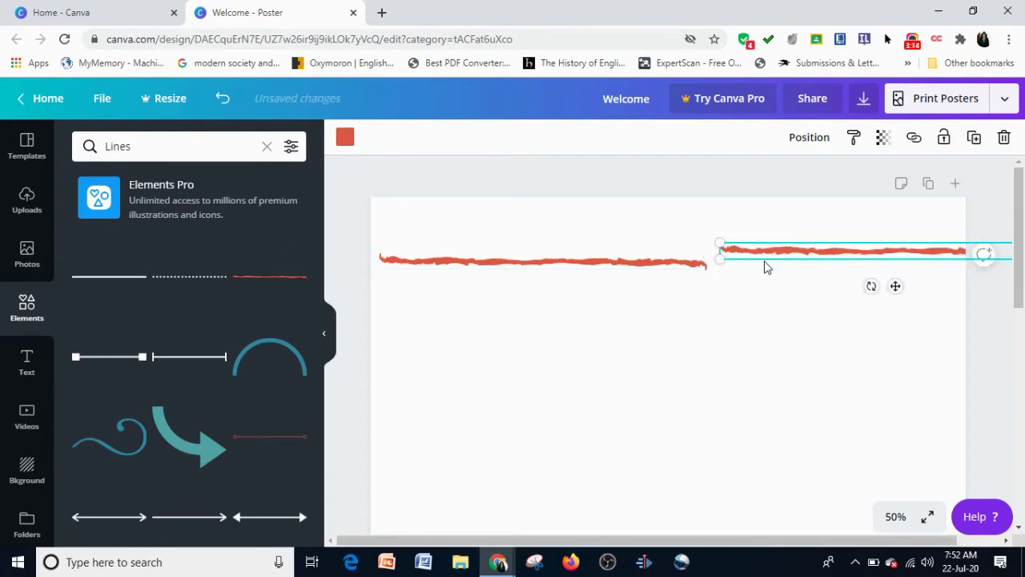
drag(765, 265, 761, 267)
click(693, 320)
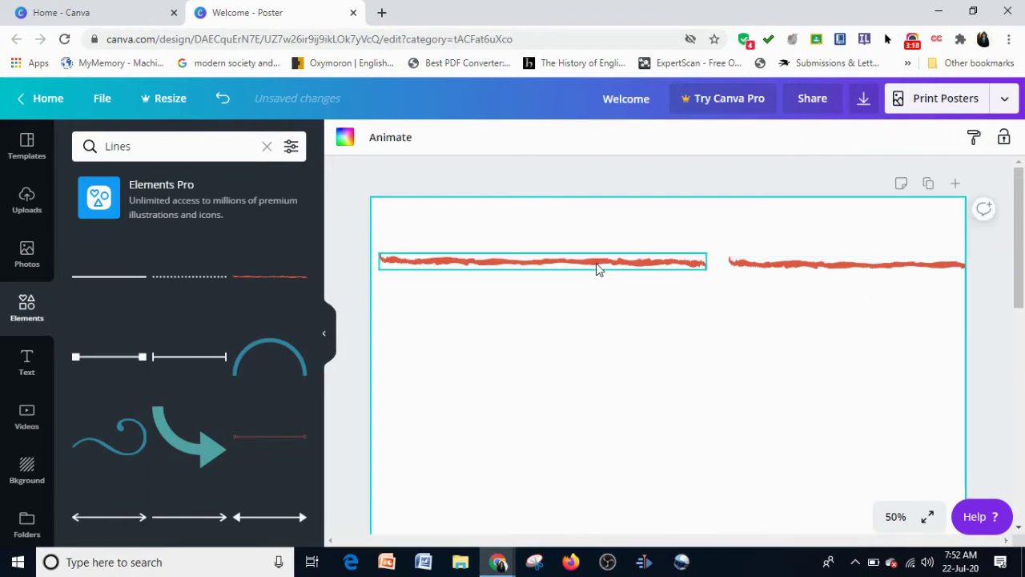
drag(595, 268, 535, 260)
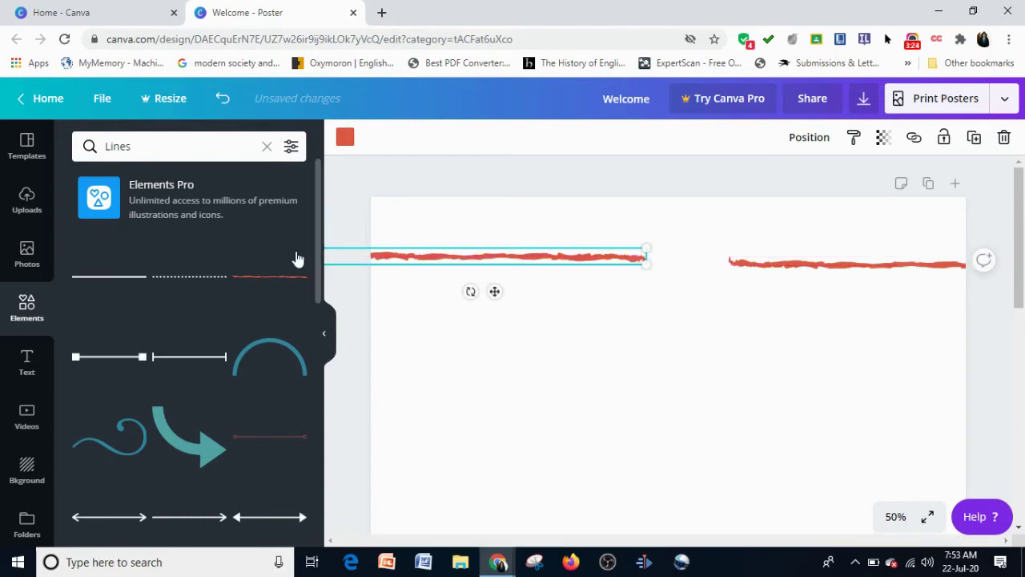
drag(323, 238, 332, 429)
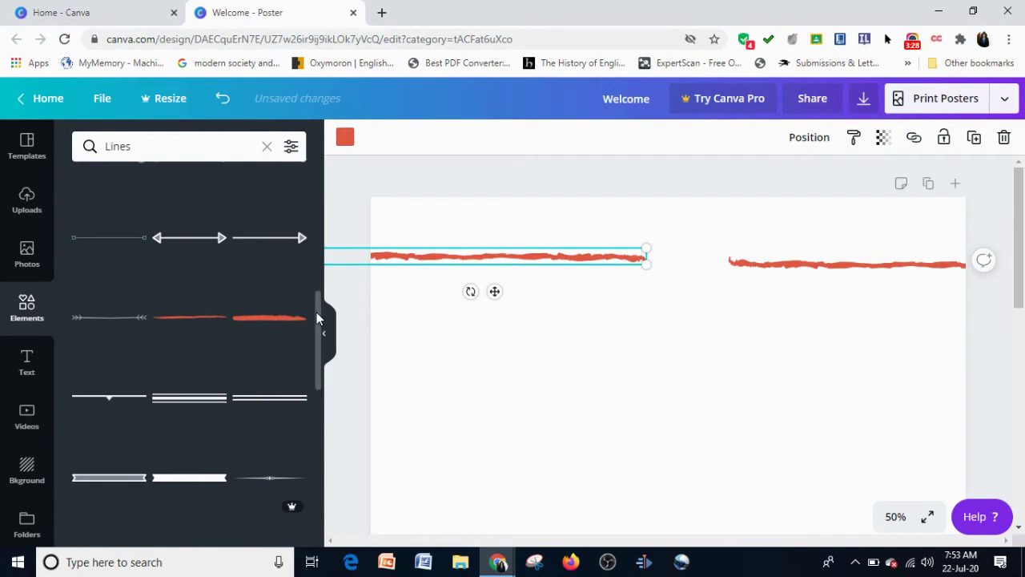
drag(316, 318, 318, 435)
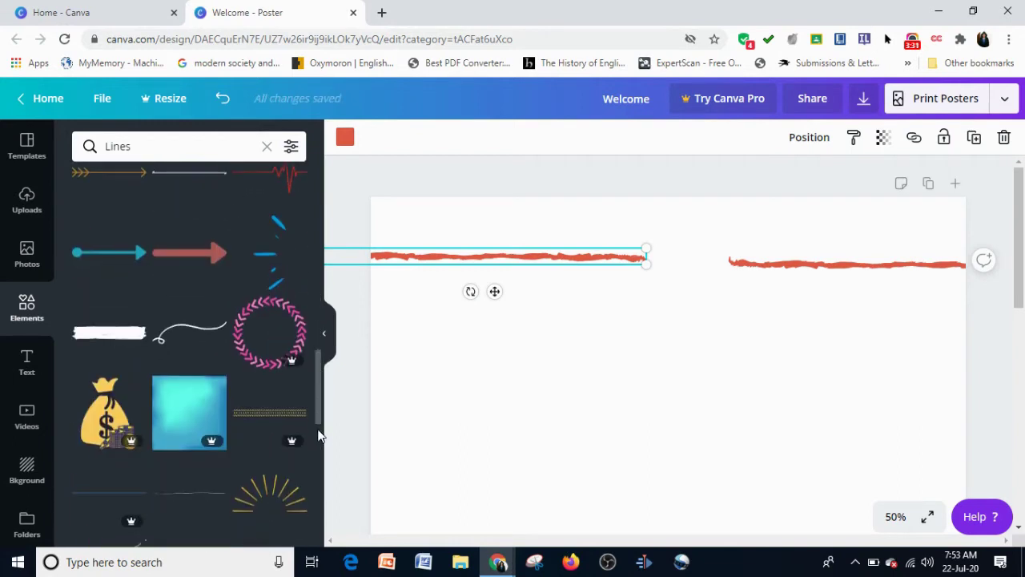
Place the white brush-stroke element between the red lines and fill it with the document red.
click(97, 338)
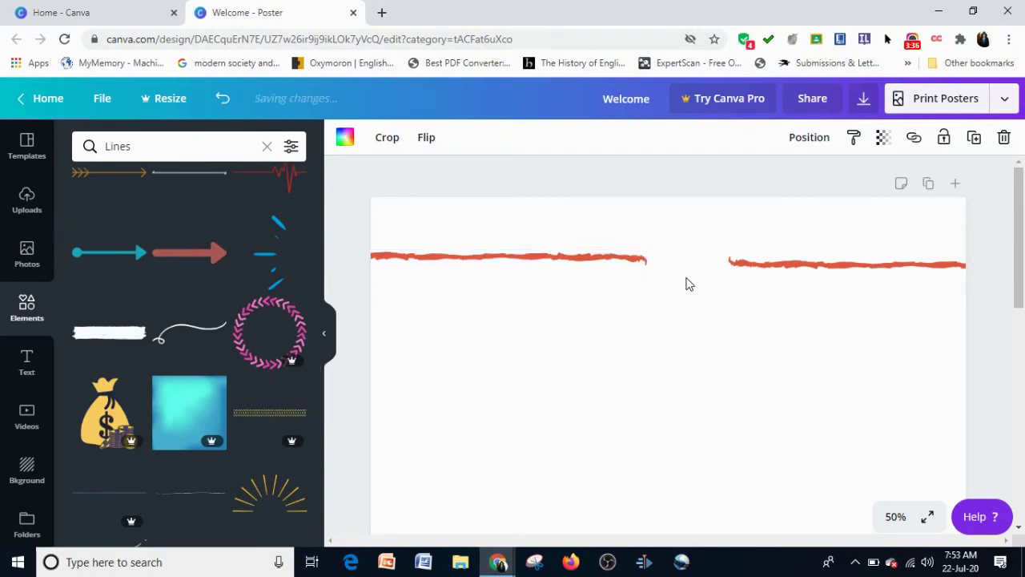
mouse_move(96, 337)
mouse_down()
mouse_move(677, 258)
mouse_move(636, 270)
mouse_up()
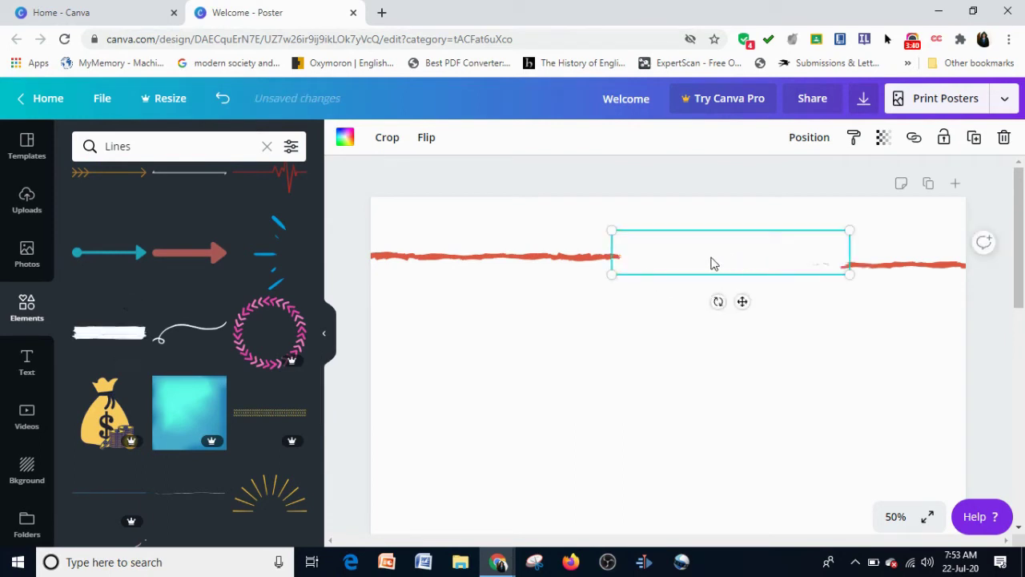
mouse_move(714, 264)
mouse_down()
mouse_move(655, 266)
mouse_move(673, 269)
mouse_up()
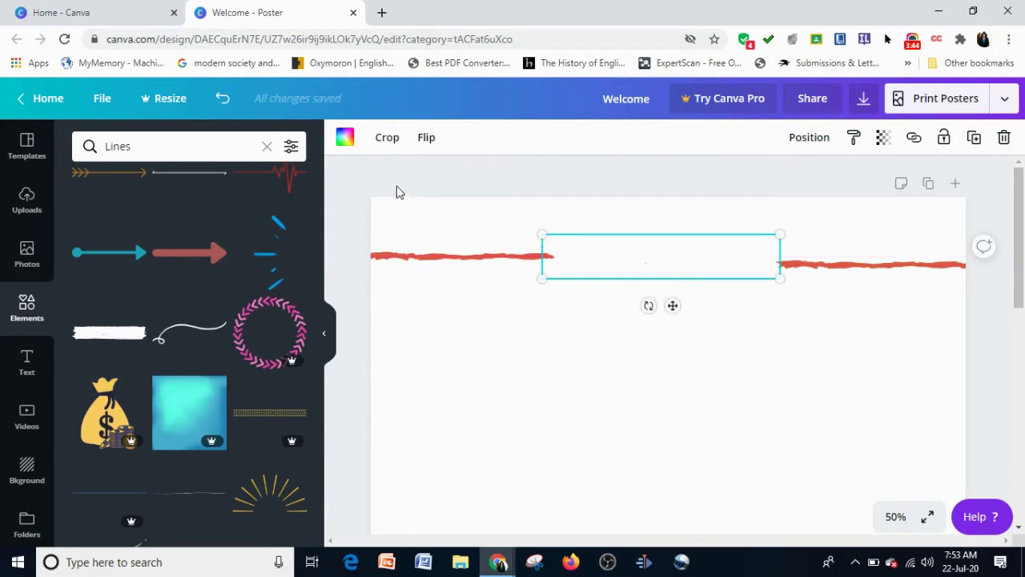
click(344, 140)
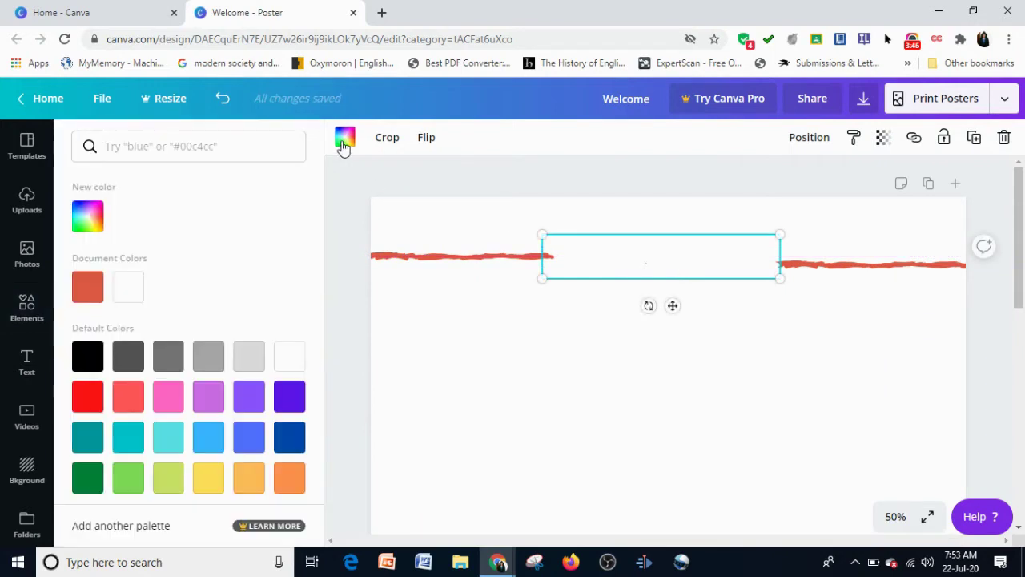
click(90, 296)
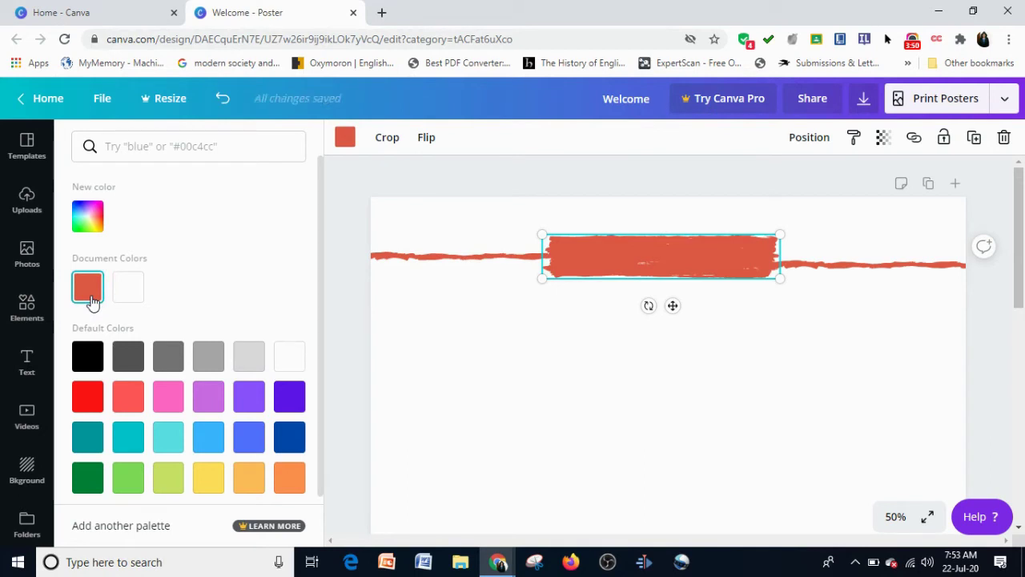
drag(671, 263, 677, 263)
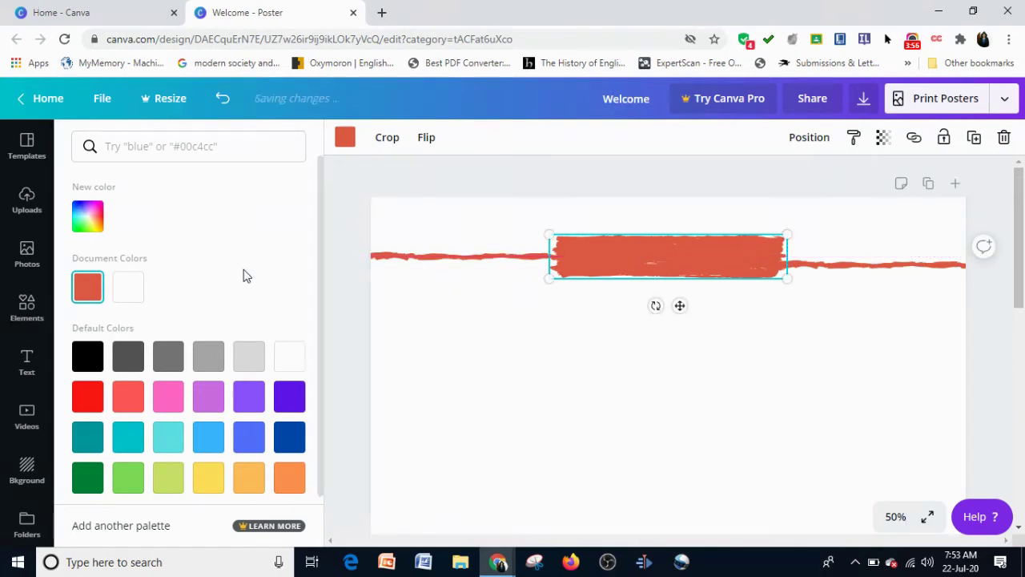
click(529, 324)
Raise the right red line so it sits level with the left one.
click(565, 354)
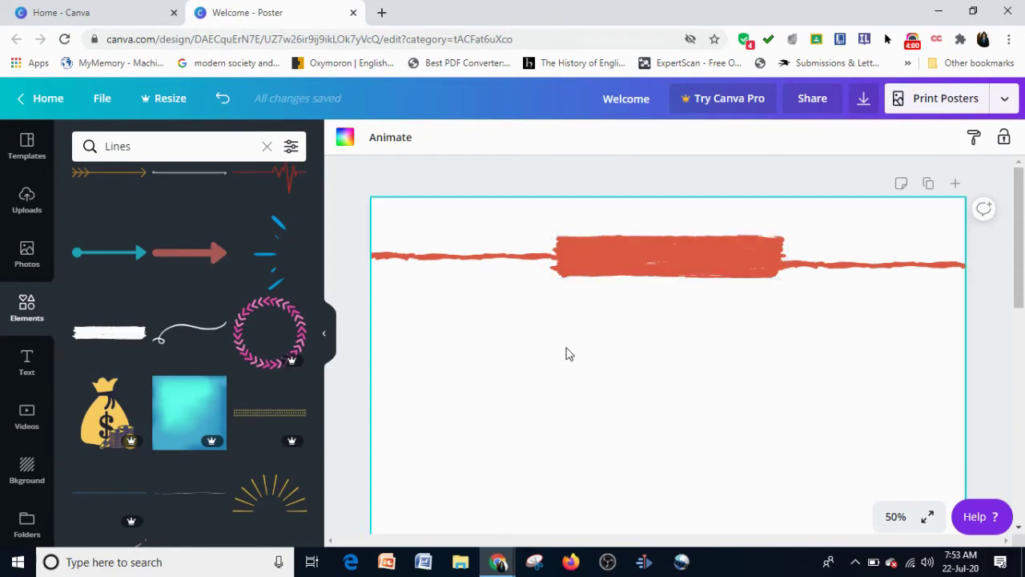
click(809, 265)
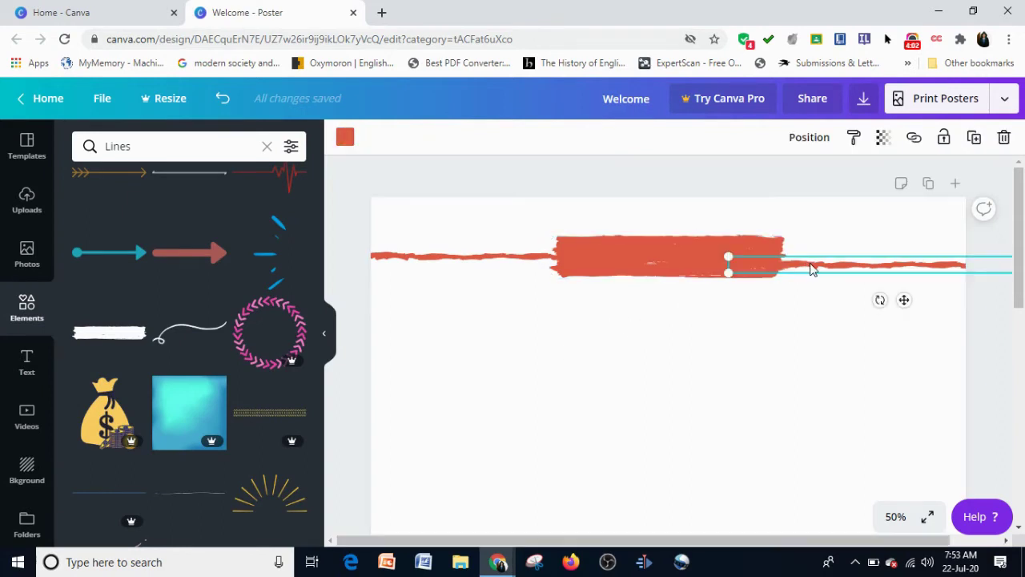
drag(815, 263, 812, 259)
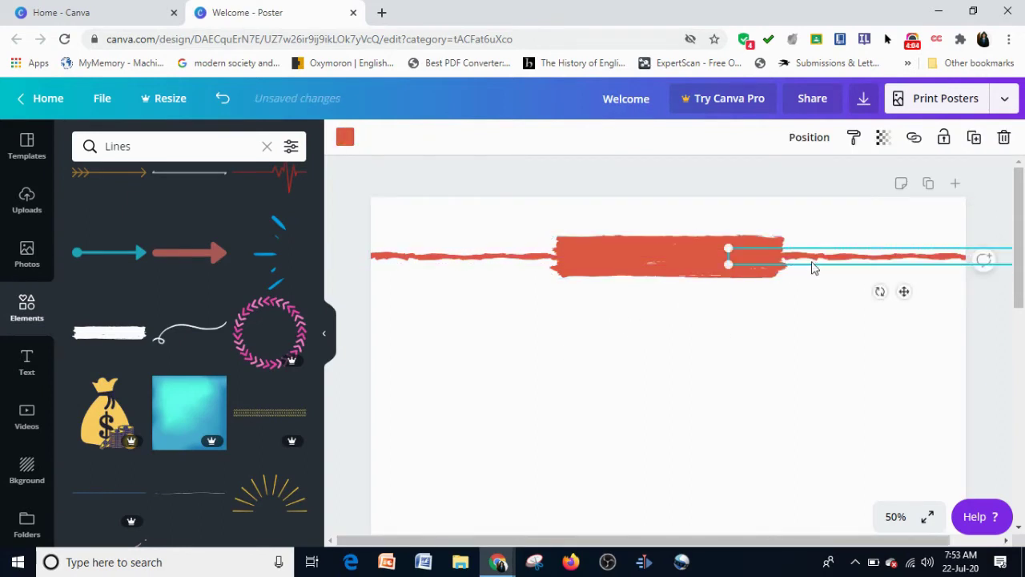
click(771, 357)
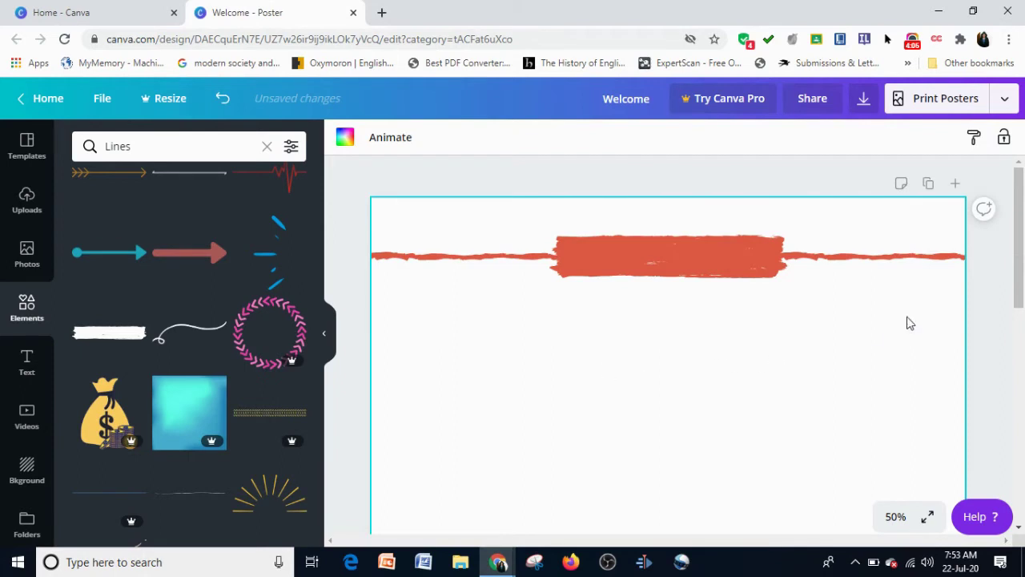
Zoom out to 25% and delete the red hatched shape lower on the poster.
click(901, 519)
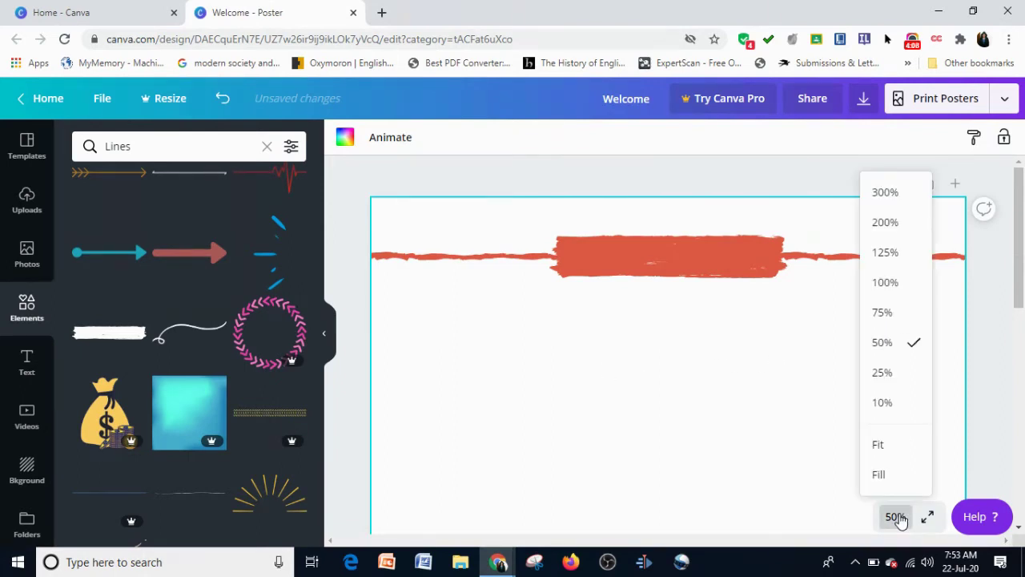
click(882, 373)
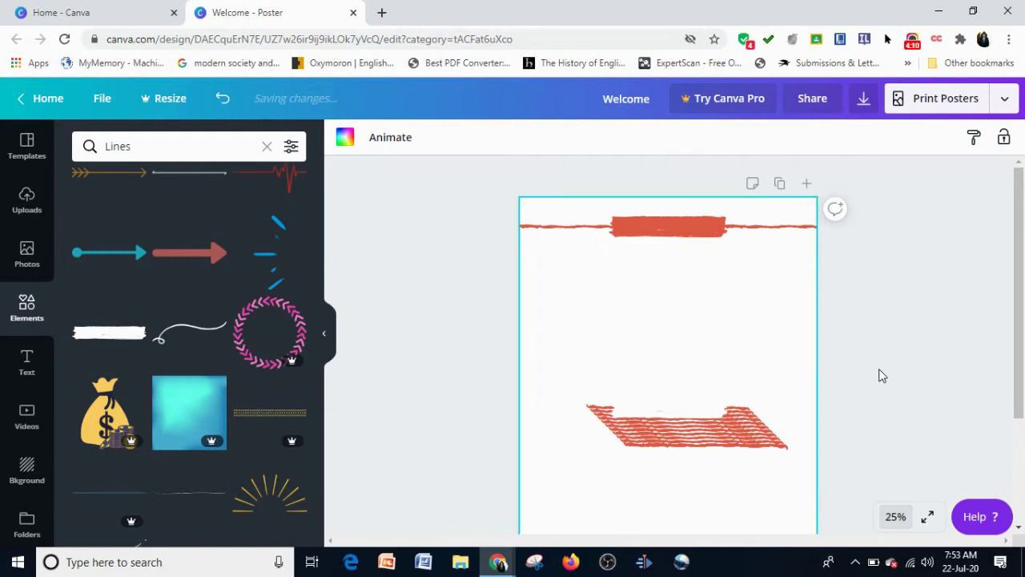
drag(640, 371, 716, 473)
key(Delete)
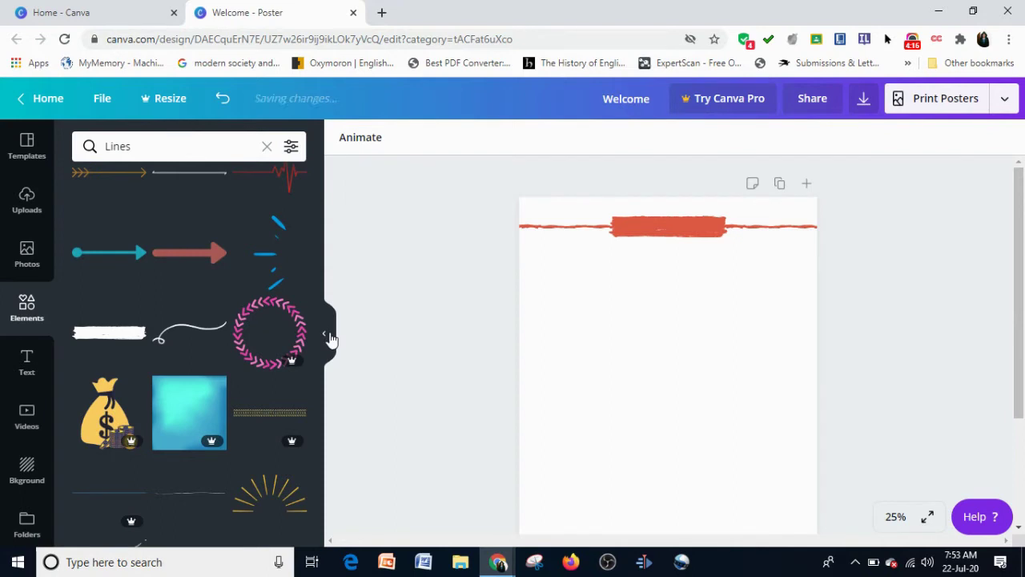
Clear the Lines search and show the full Gradients collection, dismissing the Canva Pro prompt.
click(268, 145)
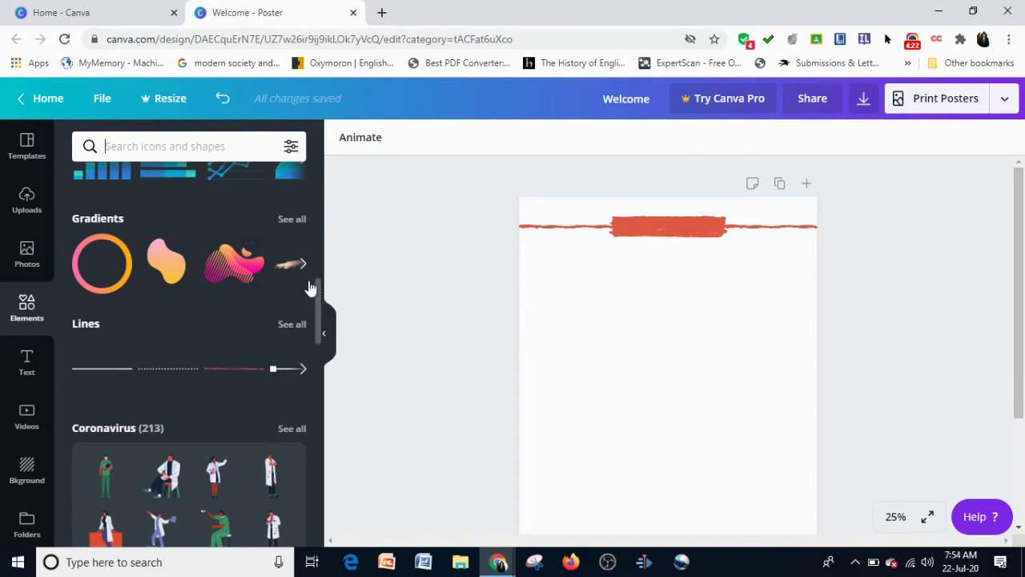
click(292, 219)
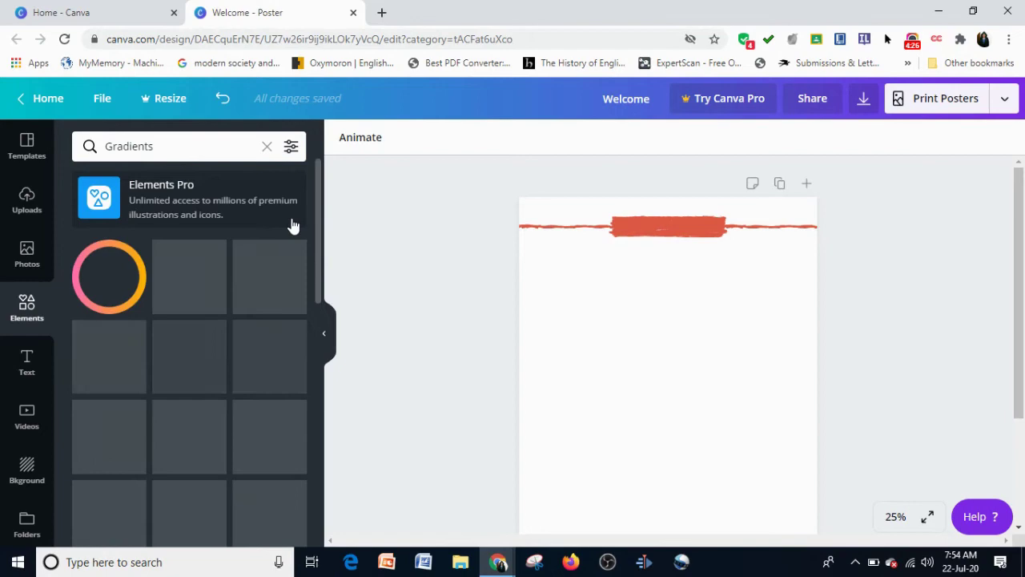
click(292, 218)
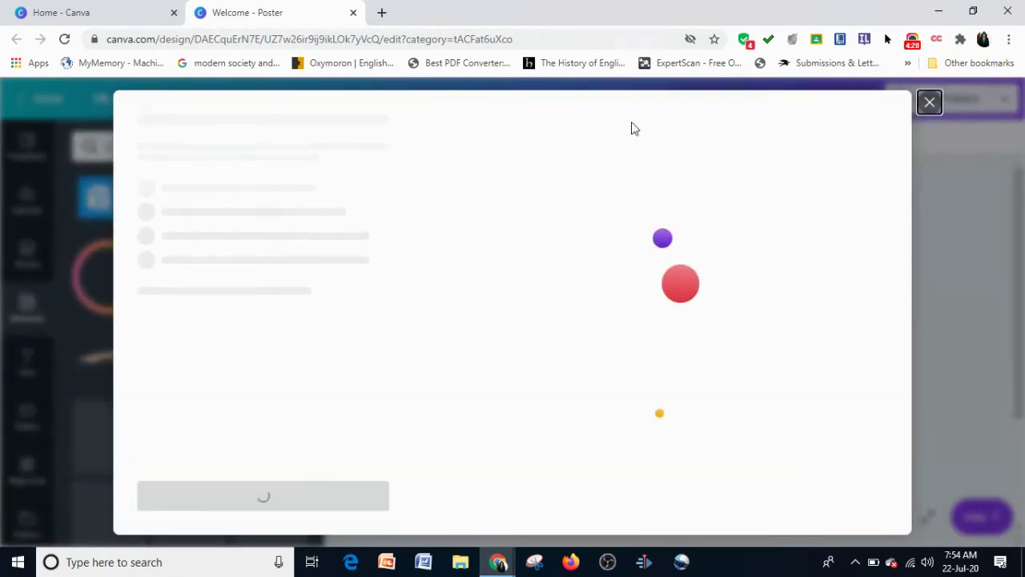
click(931, 102)
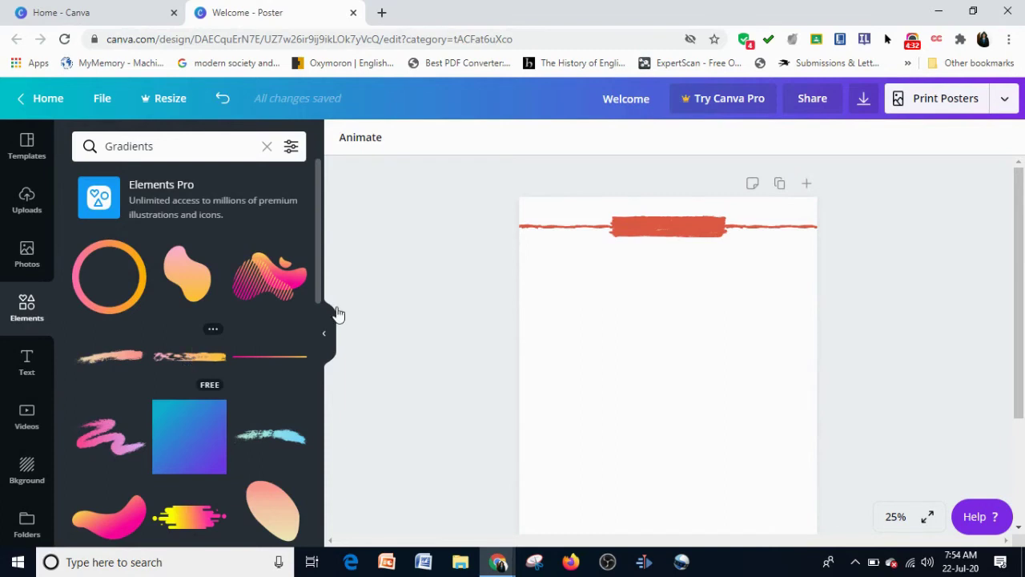
drag(318, 280, 318, 296)
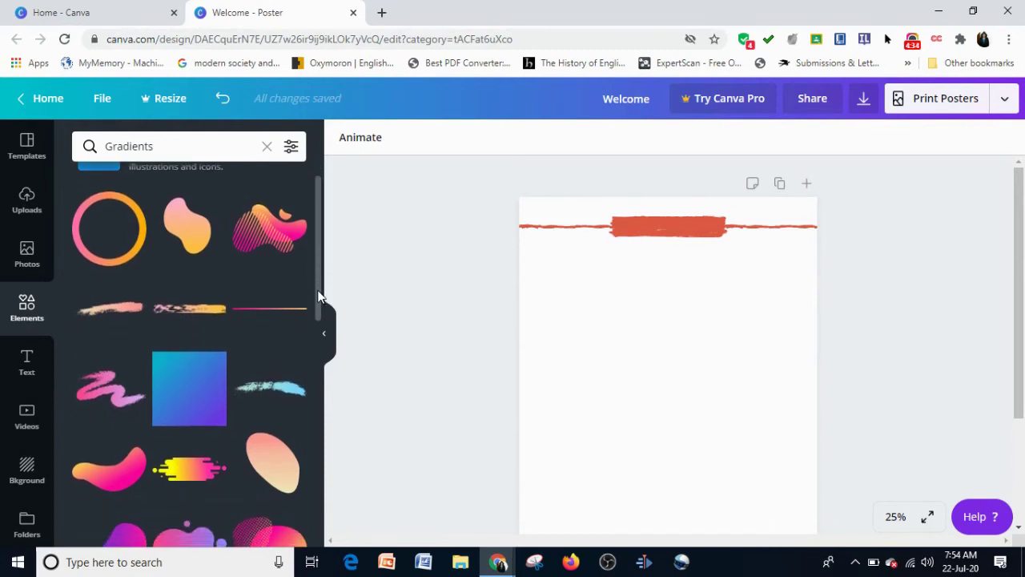
Add the pink-and-yellow gradient brush stroke and move it to the poster's top.
click(183, 320)
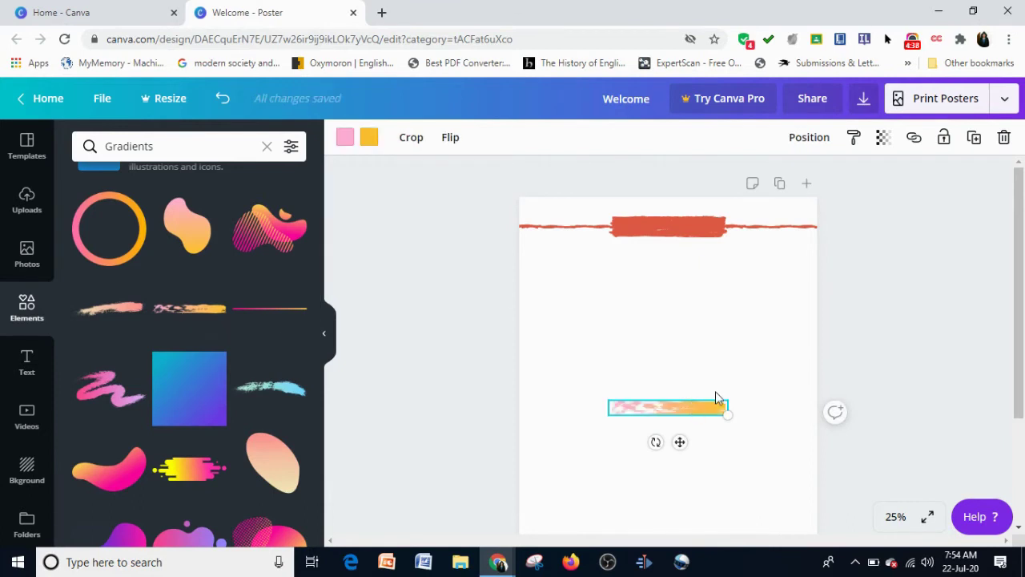
mouse_move(851, 304)
mouse_down()
mouse_move(782, 285)
mouse_move(613, 202)
mouse_move(588, 209)
mouse_move(586, 200)
mouse_move(857, 230)
mouse_up()
mouse_move(766, 224)
mouse_down()
mouse_move(757, 214)
mouse_move(757, 225)
mouse_up()
click(709, 307)
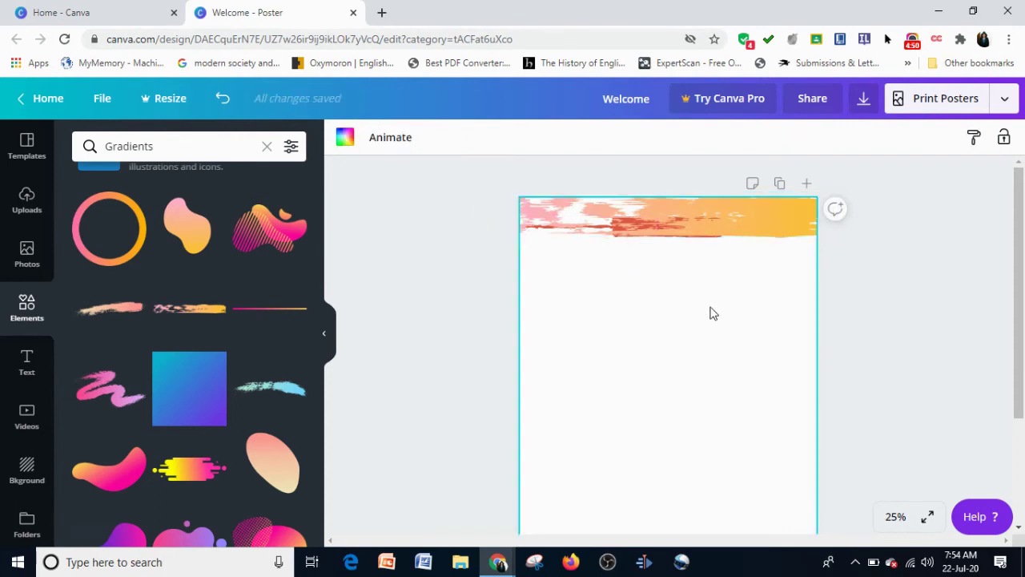
Send the gradient brush stroke to the back, behind the red header.
click(762, 227)
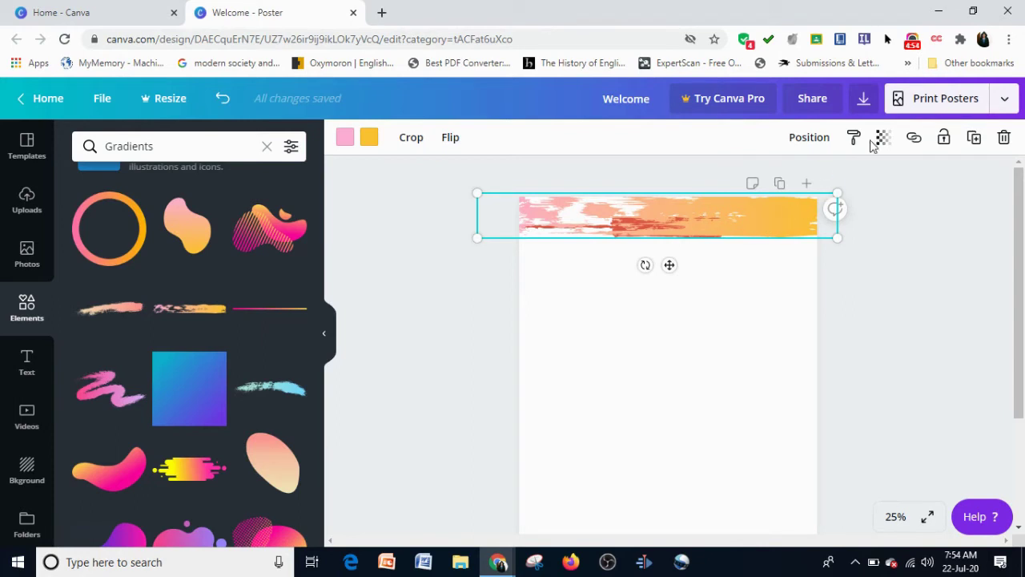
click(809, 137)
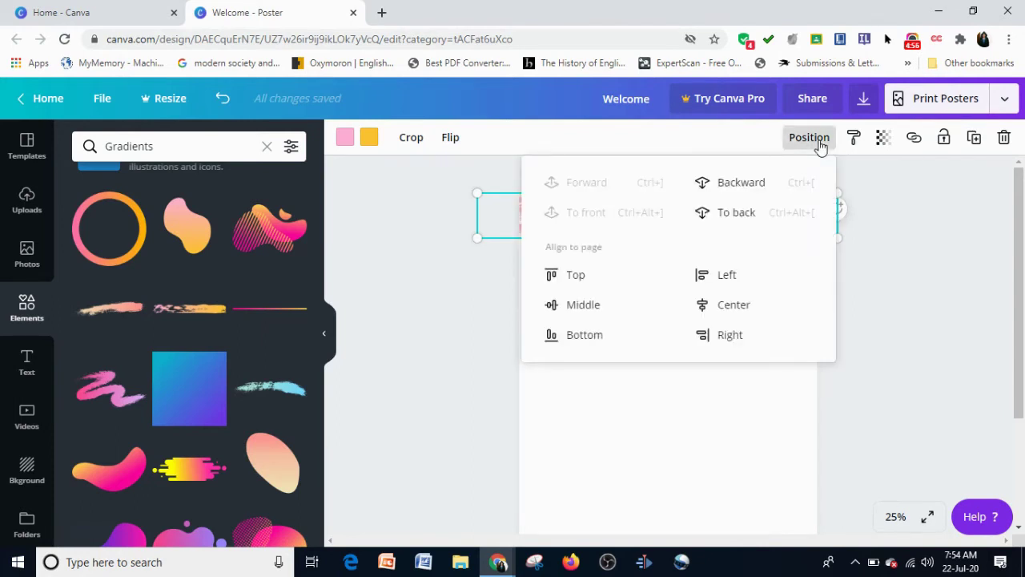
click(722, 223)
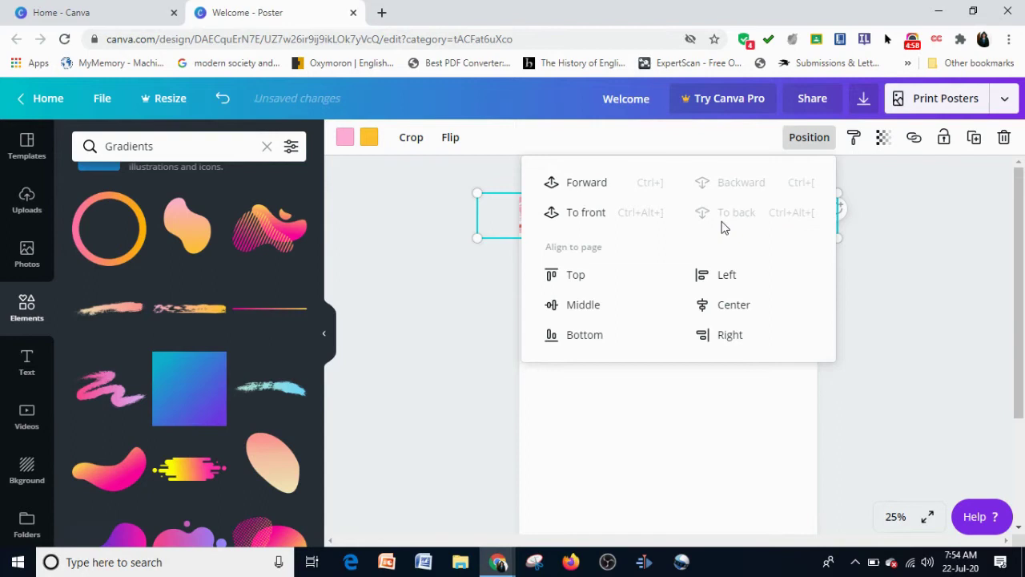
click(607, 475)
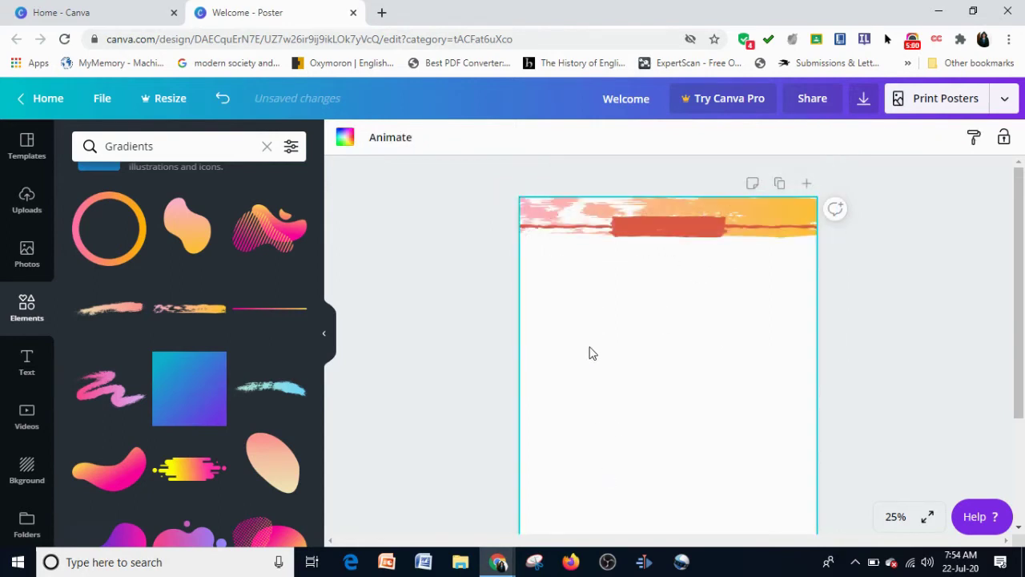
Stretch the gradient brush stroke wider so it spans the full top edge.
click(548, 213)
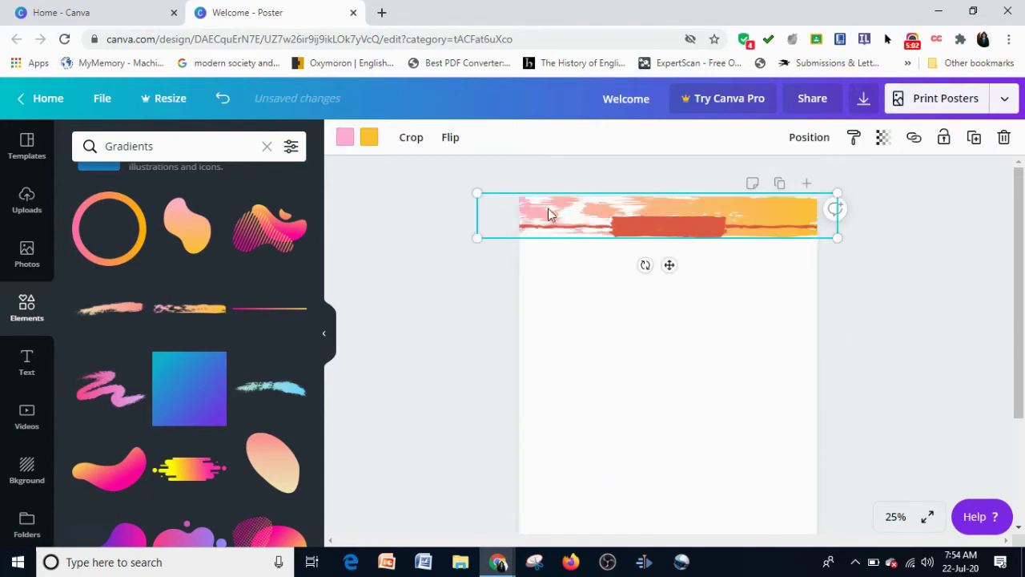
drag(466, 235, 342, 235)
click(655, 362)
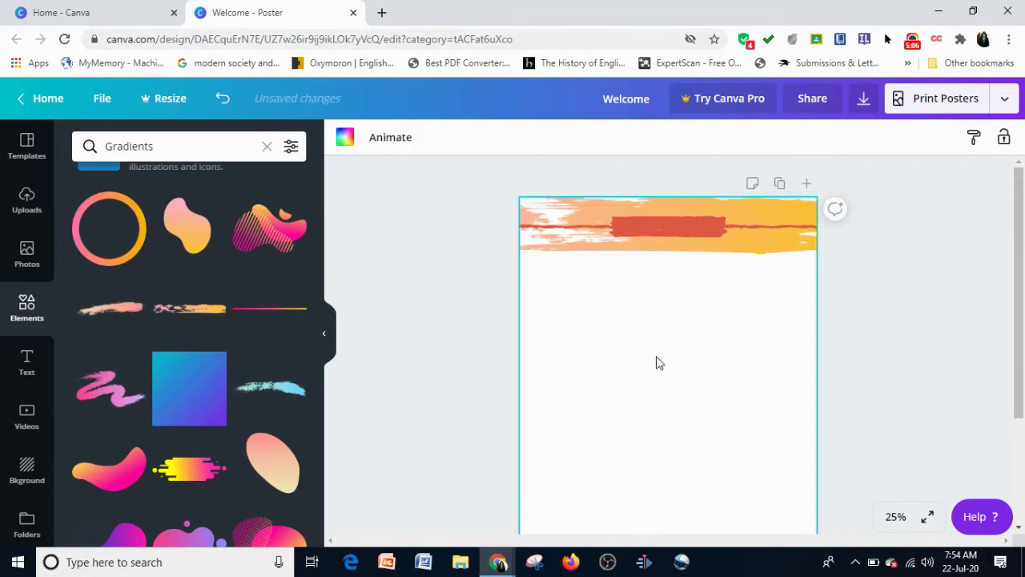
mouse_move(773, 246)
mouse_down()
mouse_move(748, 240)
mouse_move(774, 242)
mouse_up()
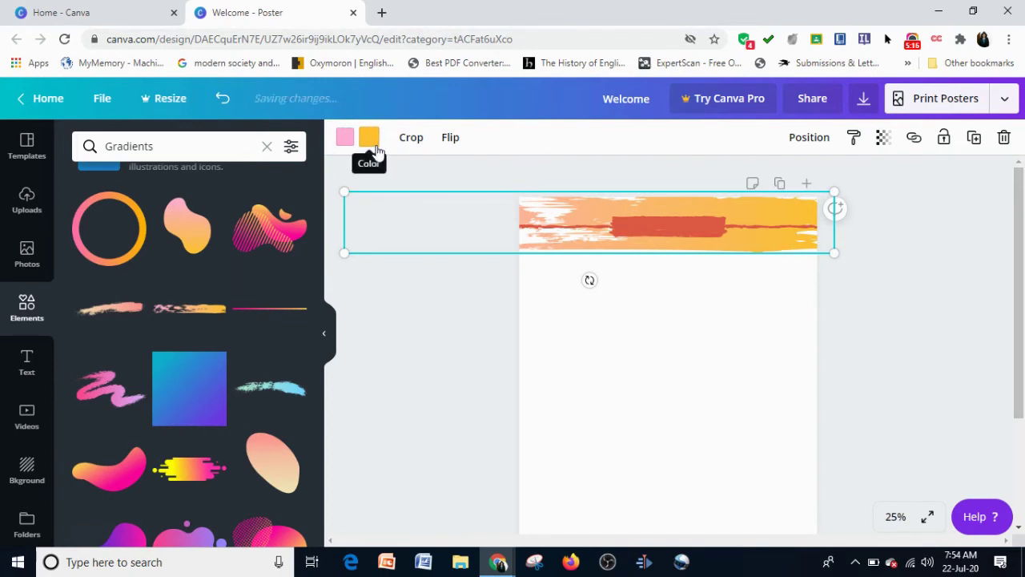
click(428, 340)
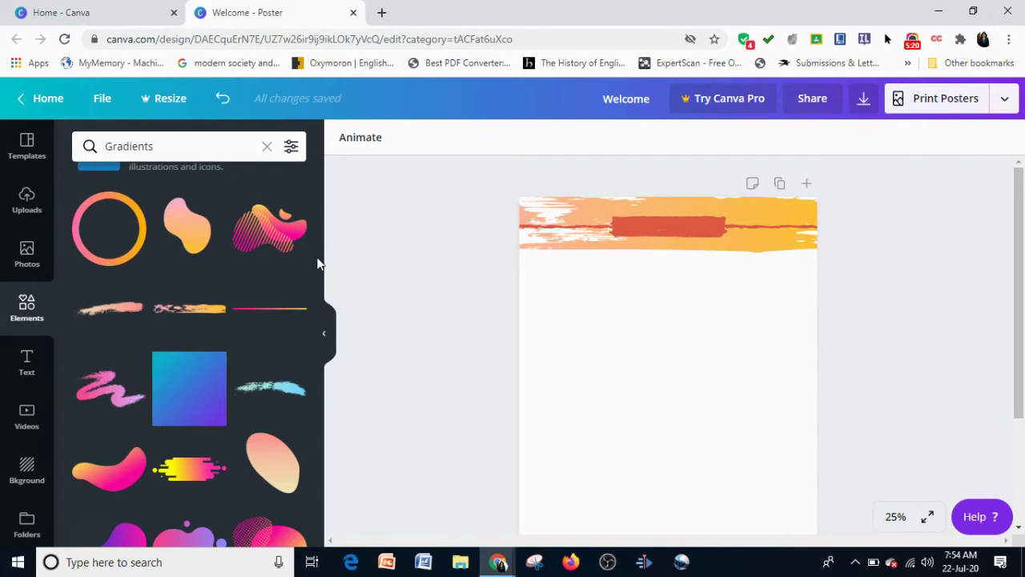
Clear the Gradients search and browse Stickers down to the Arrow stickers results.
click(267, 147)
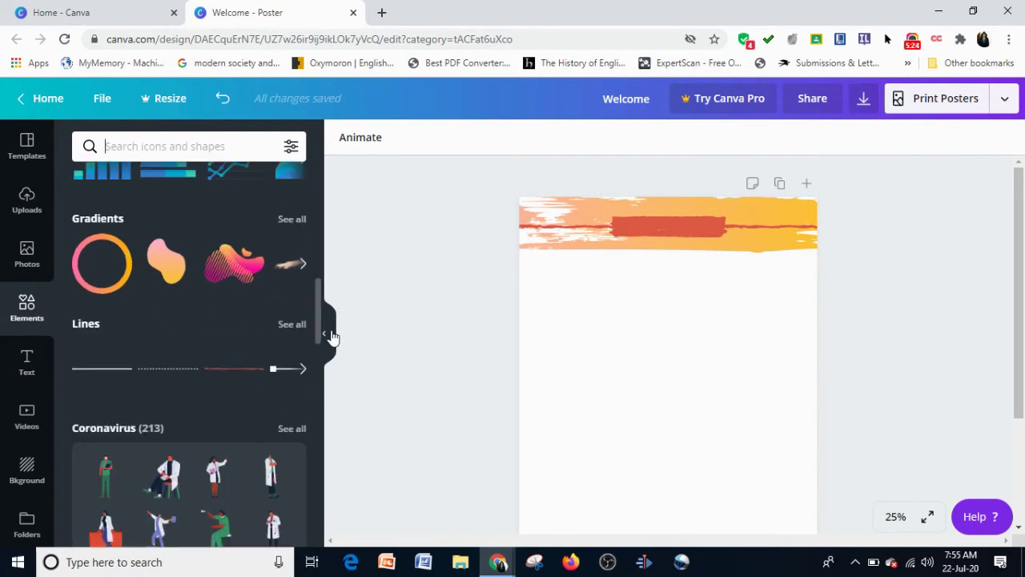
drag(318, 327, 318, 276)
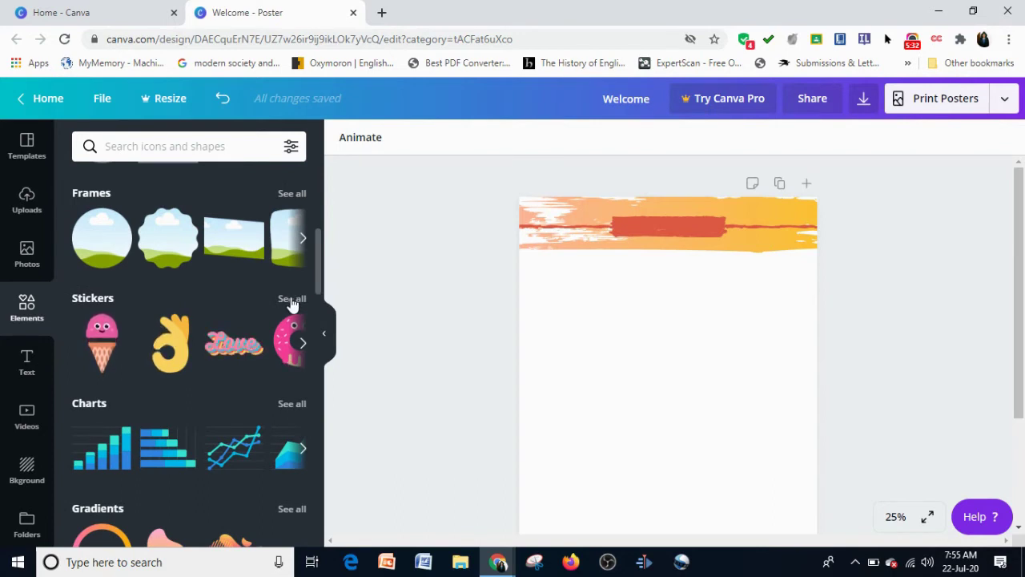
click(292, 300)
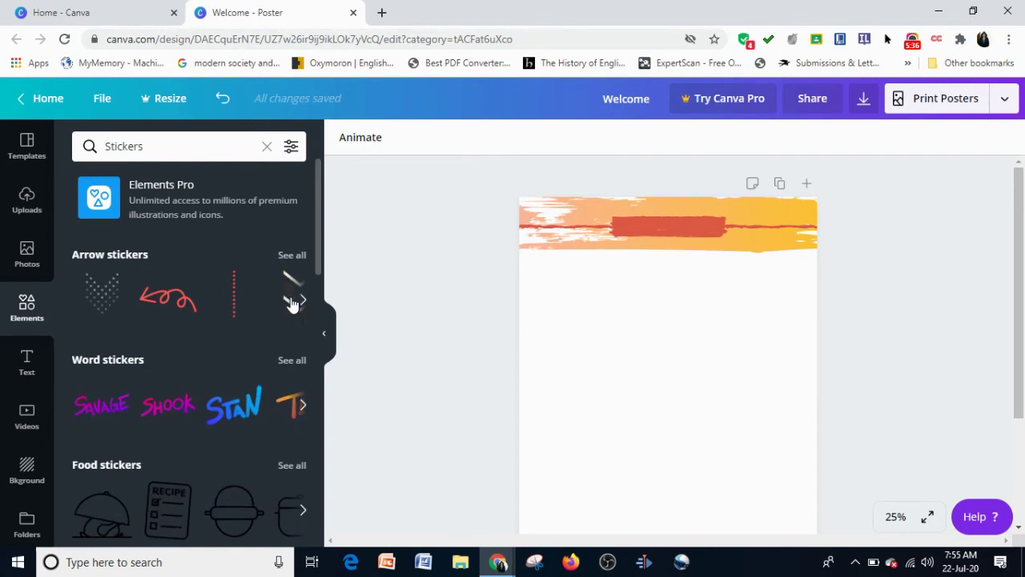
scroll(319, 258, down, 1)
drag(319, 258, 318, 419)
scroll(317, 332, down, 2)
scroll(316, 369, down, 3)
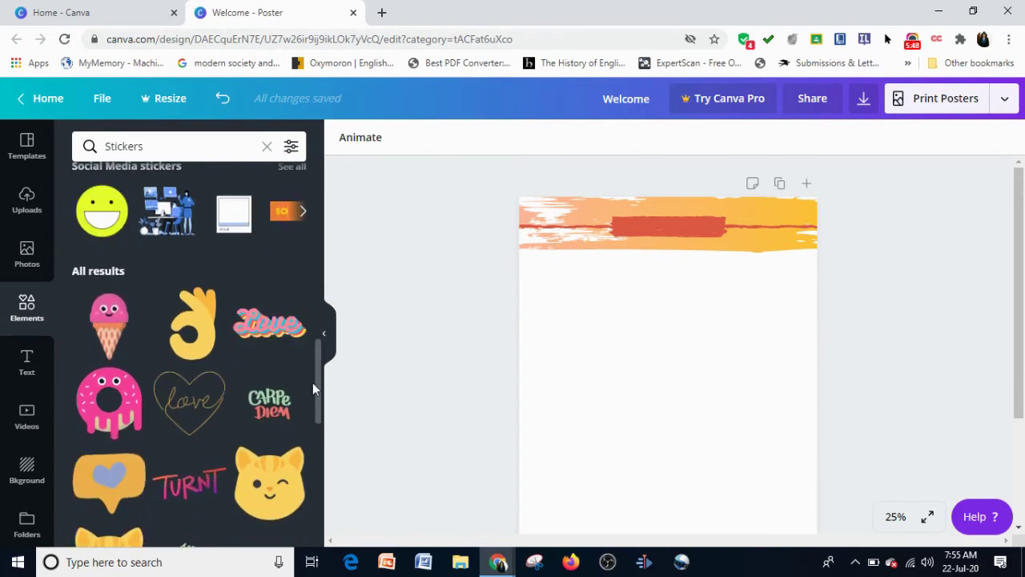
drag(313, 387, 320, 193)
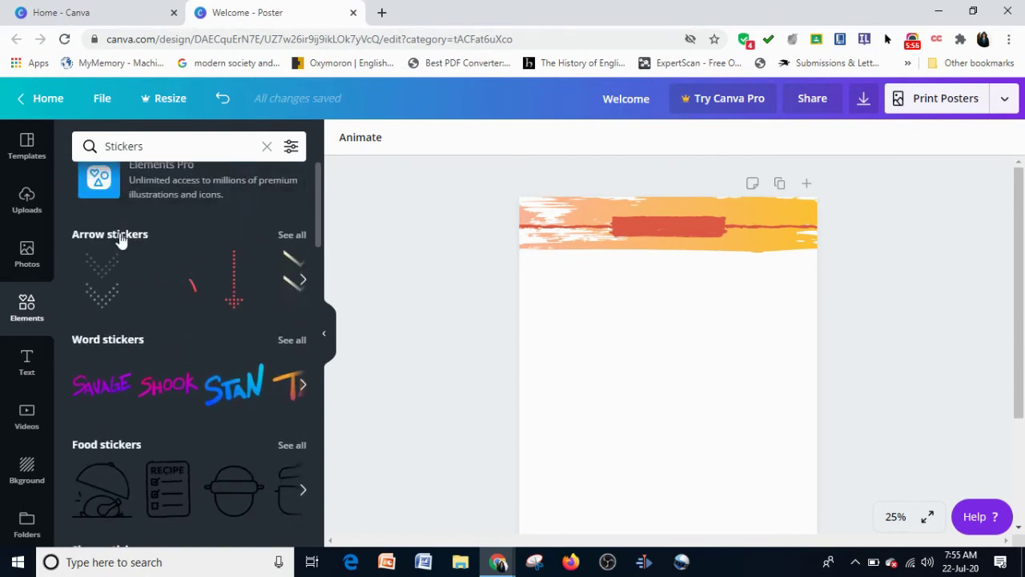
click(120, 236)
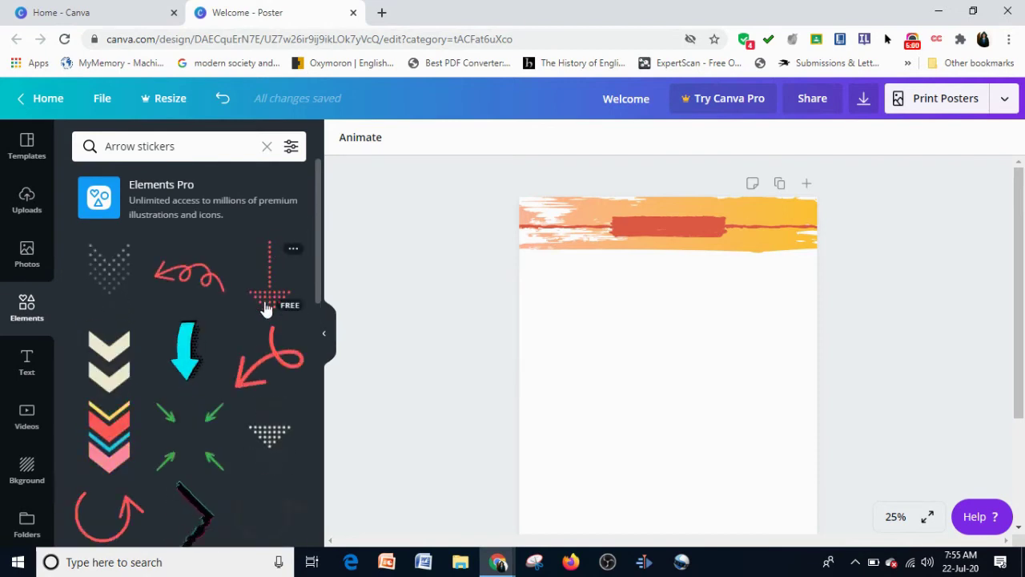
Add the red dotted arrow sticker, shrink it and place it below the header's left part.
drag(268, 302, 537, 335)
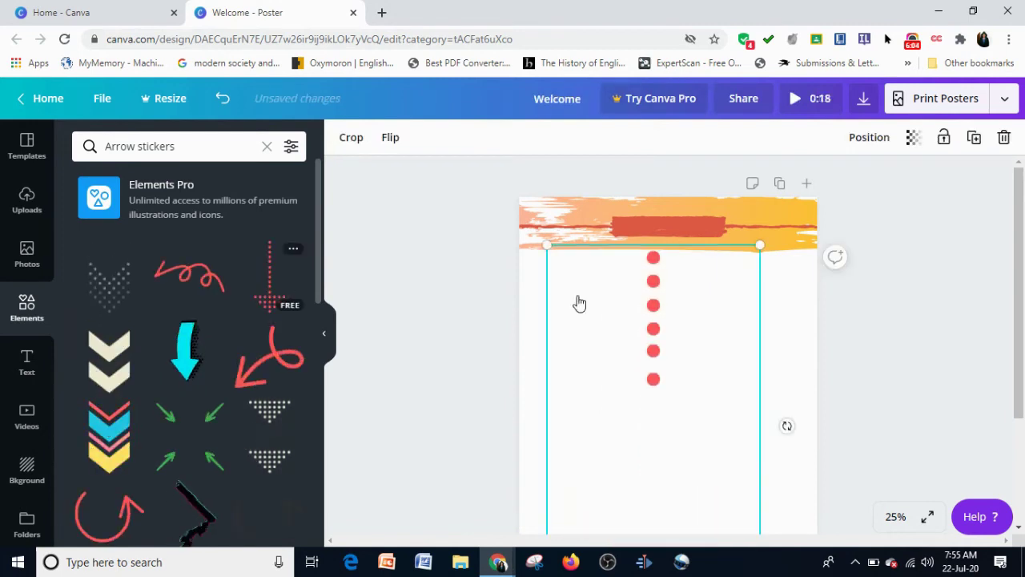
drag(567, 281, 626, 378)
drag(703, 474, 596, 320)
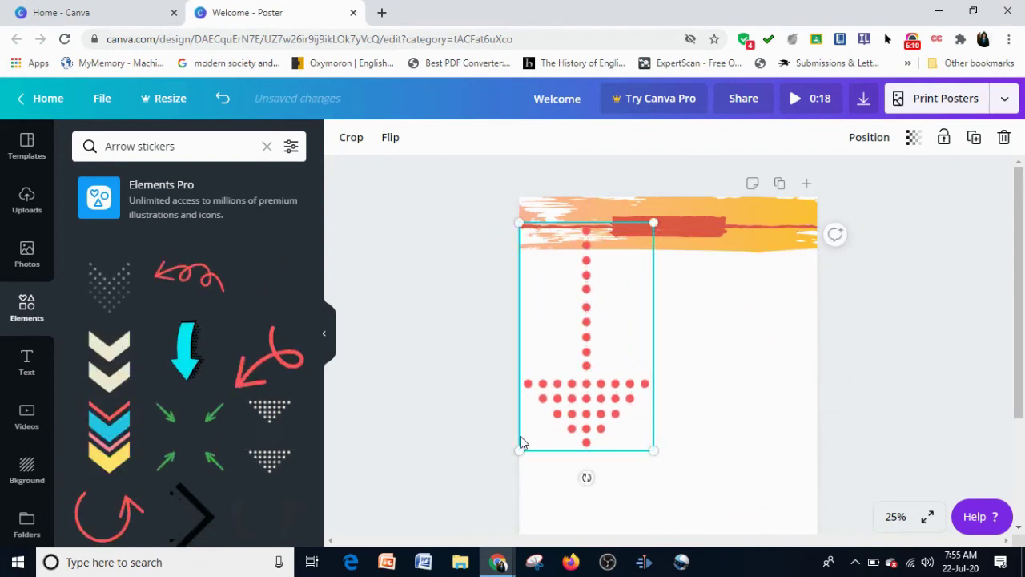
drag(550, 396, 559, 372)
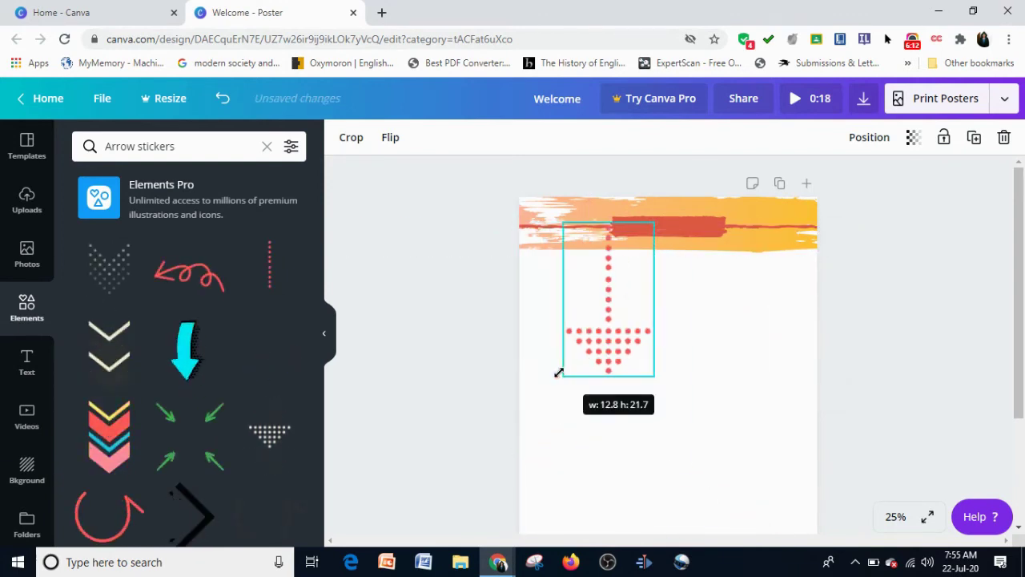
drag(602, 344, 578, 367)
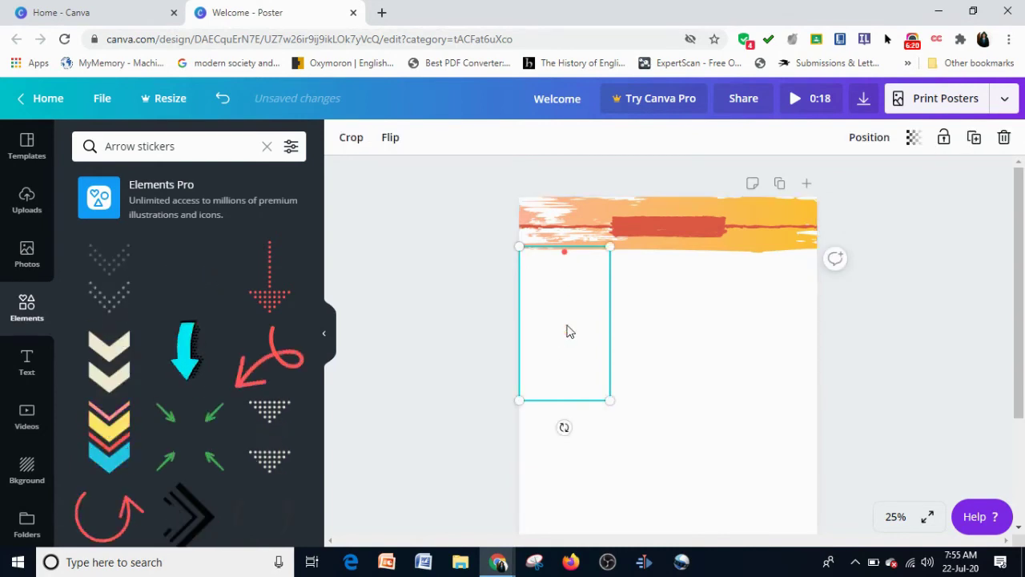
drag(566, 305, 576, 246)
Send the arrow to the back behind the header and clear the Arrow stickers search.
click(869, 137)
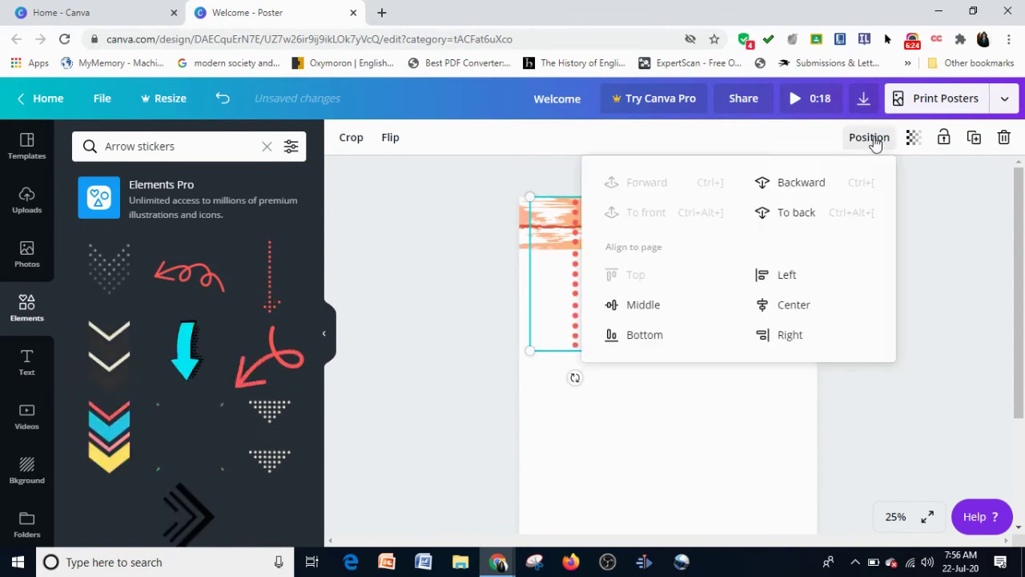
click(797, 212)
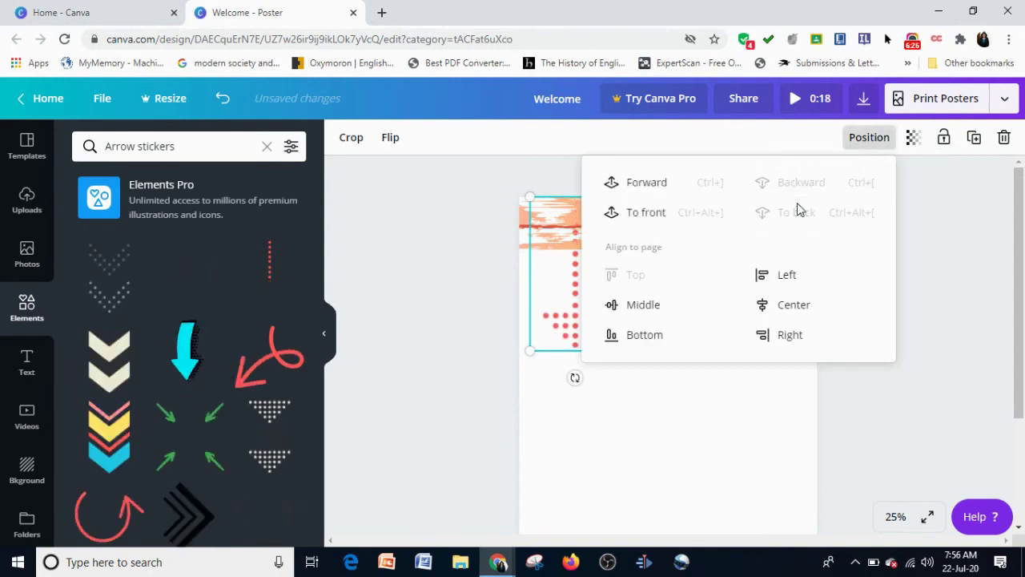
click(969, 246)
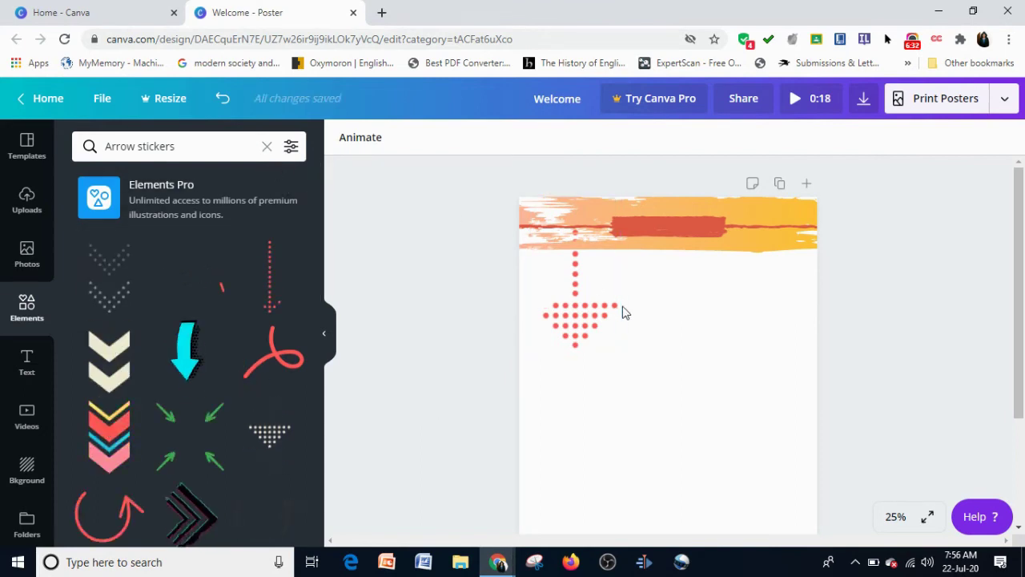
click(267, 148)
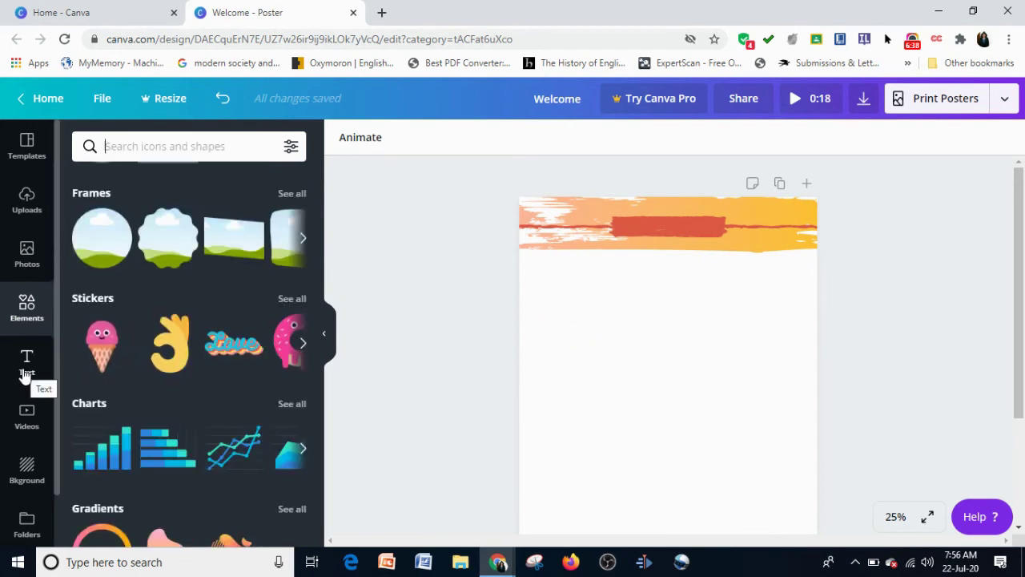
Add the 'Thank you!' font-combination text design from the Text panel's Font combinations.
click(24, 373)
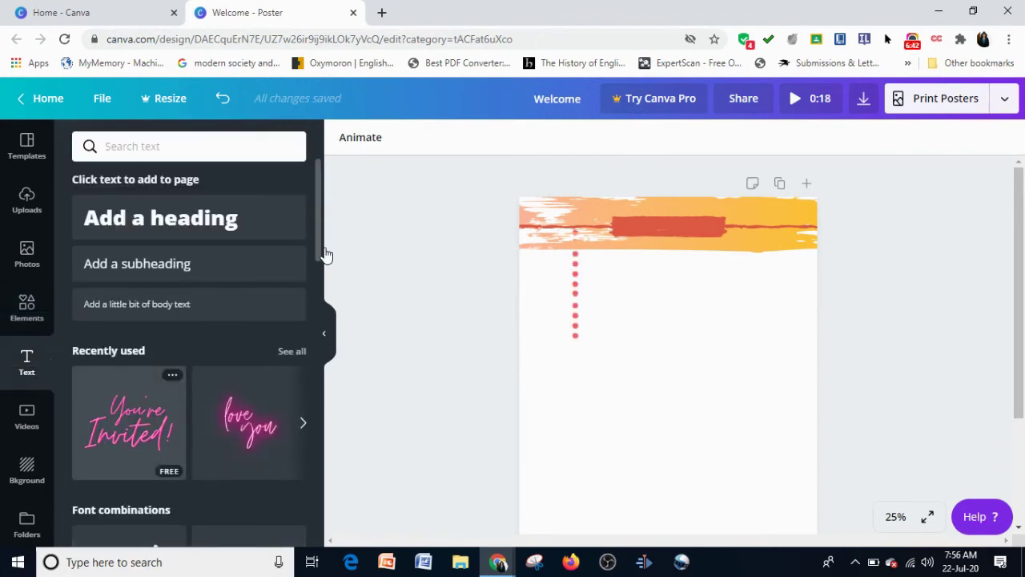
drag(317, 199, 321, 282)
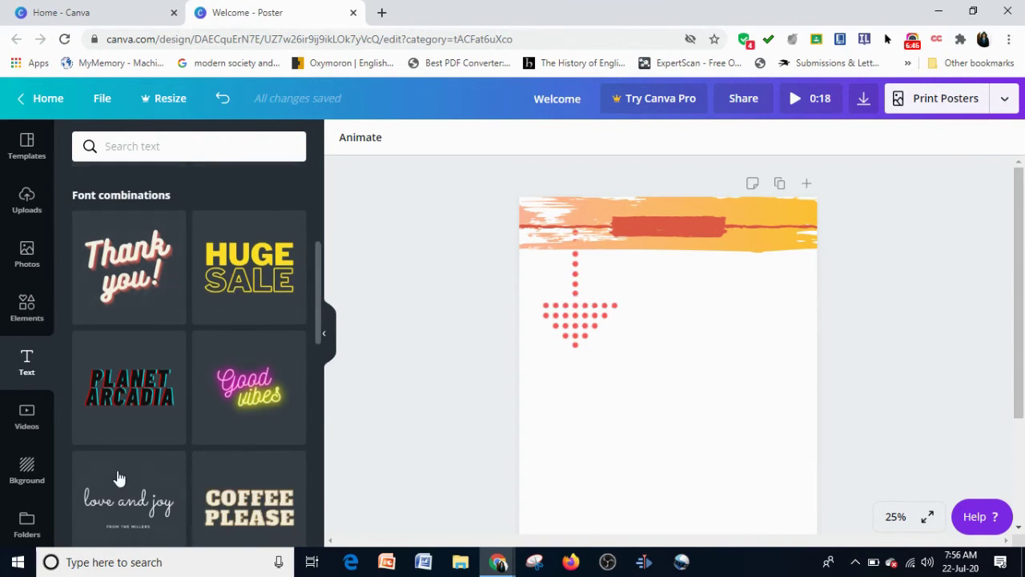
drag(319, 264, 318, 278)
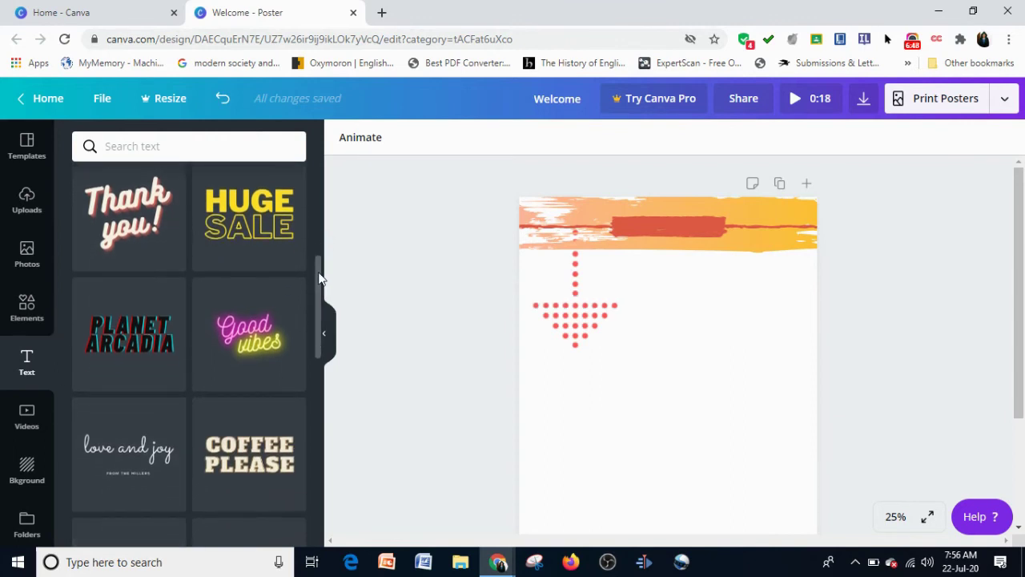
click(127, 220)
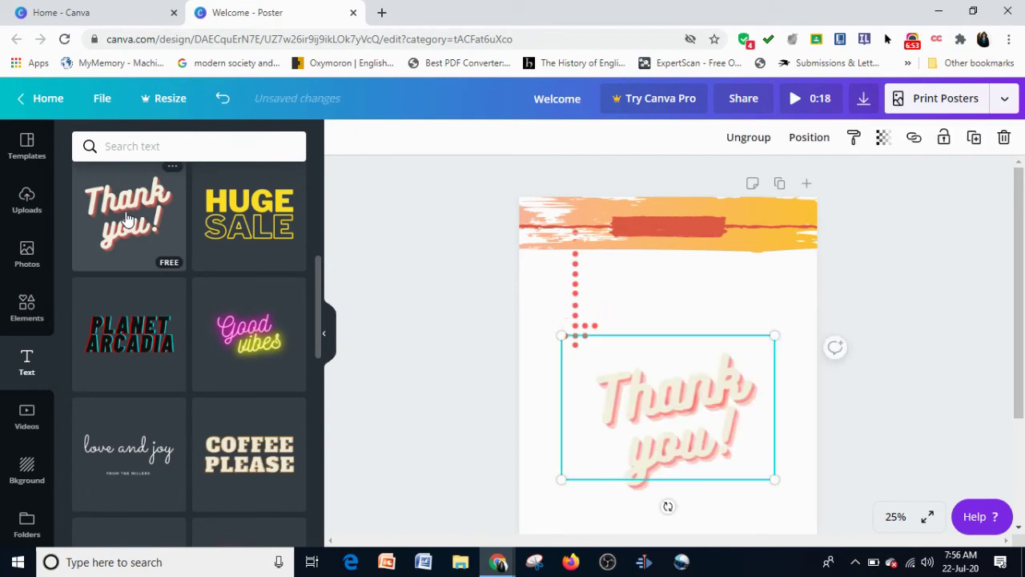
Replace the word 'Thank' with 'Welcome' in the script text.
click(675, 421)
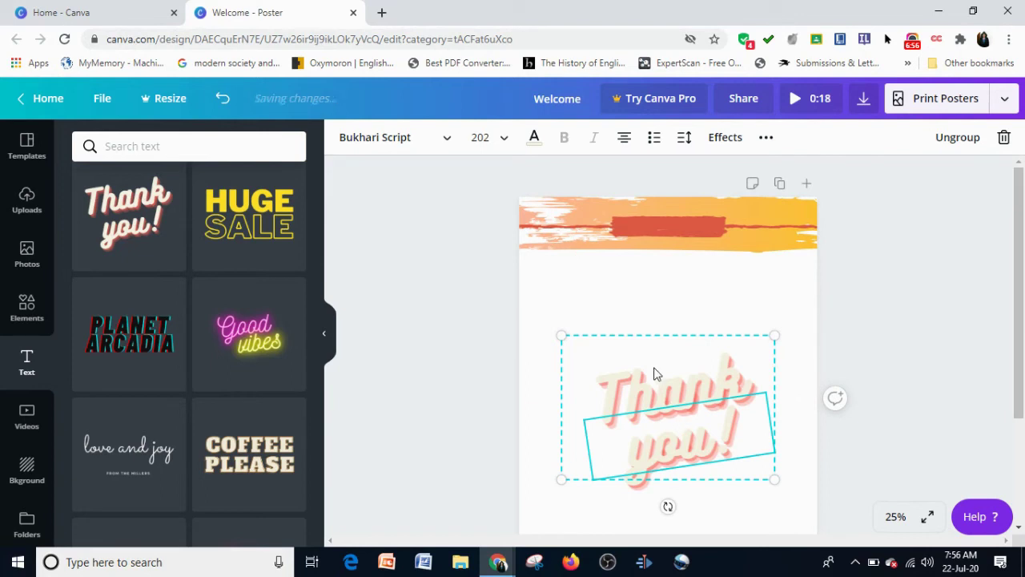
click(654, 373)
click(666, 453)
click(649, 388)
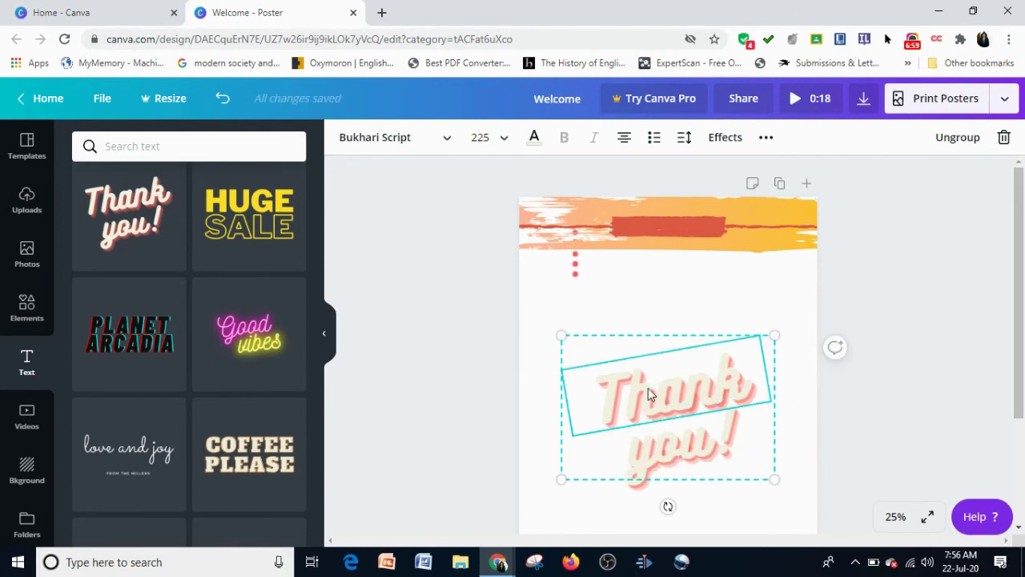
click(661, 454)
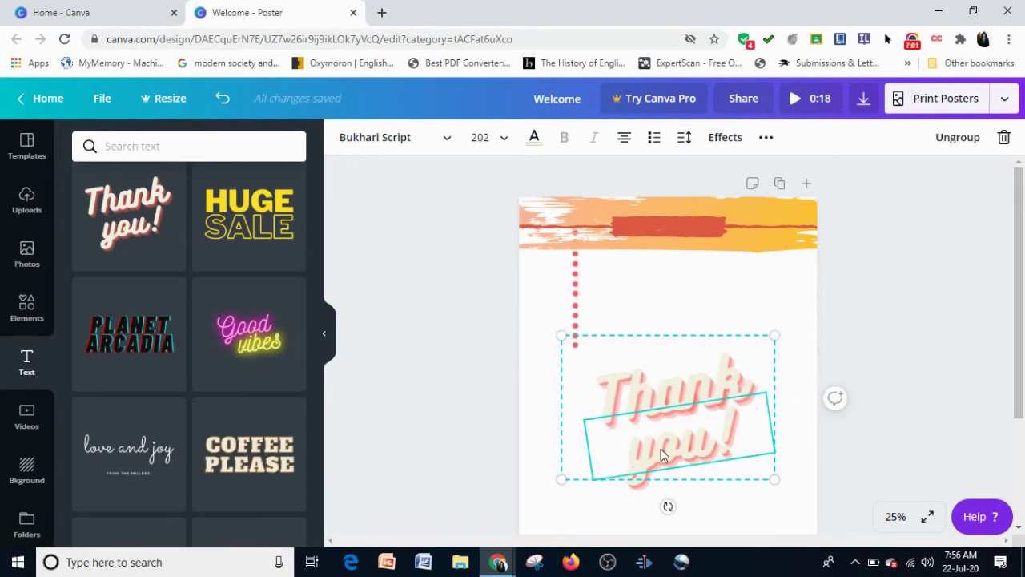
click(639, 388)
double_click(640, 385)
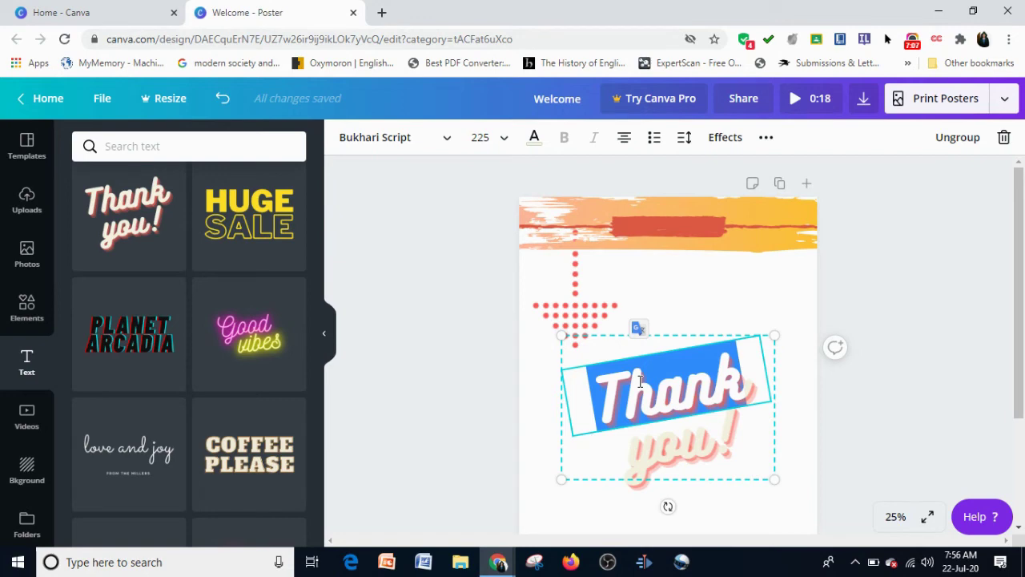
text(Welcom)
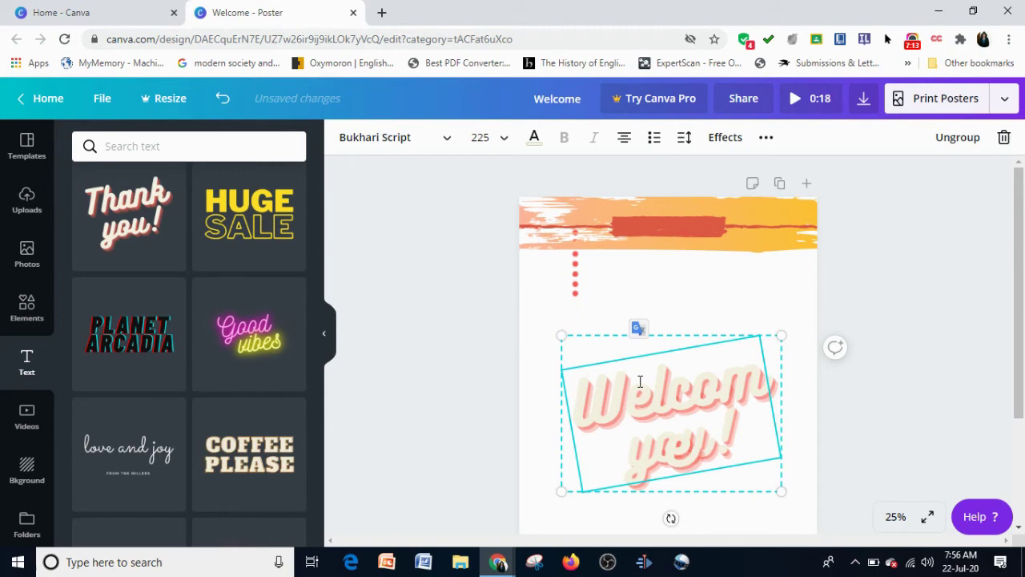
text(e)
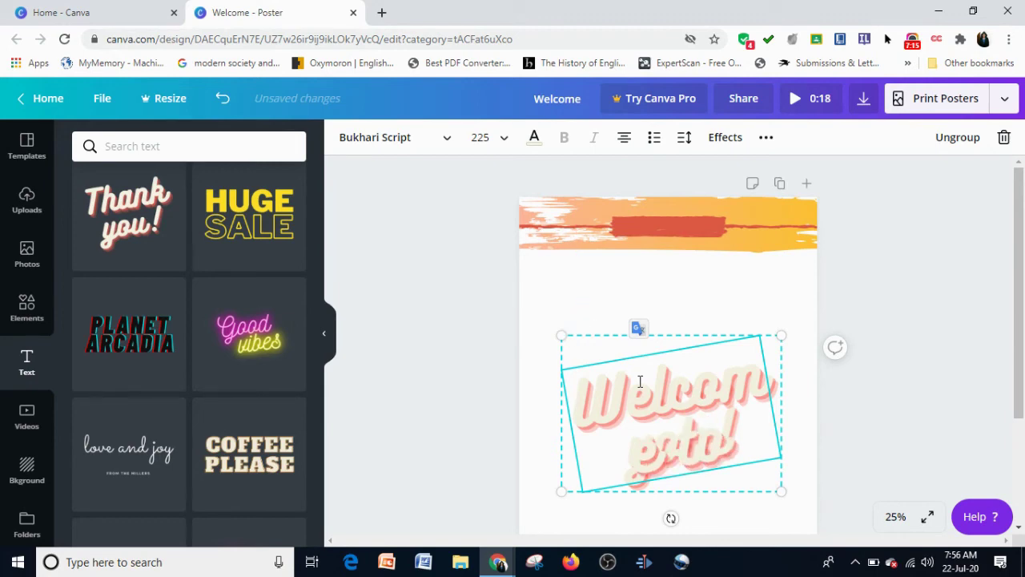
Set the text size to 96 and retype 'you!' as 'Canva'.
click(499, 140)
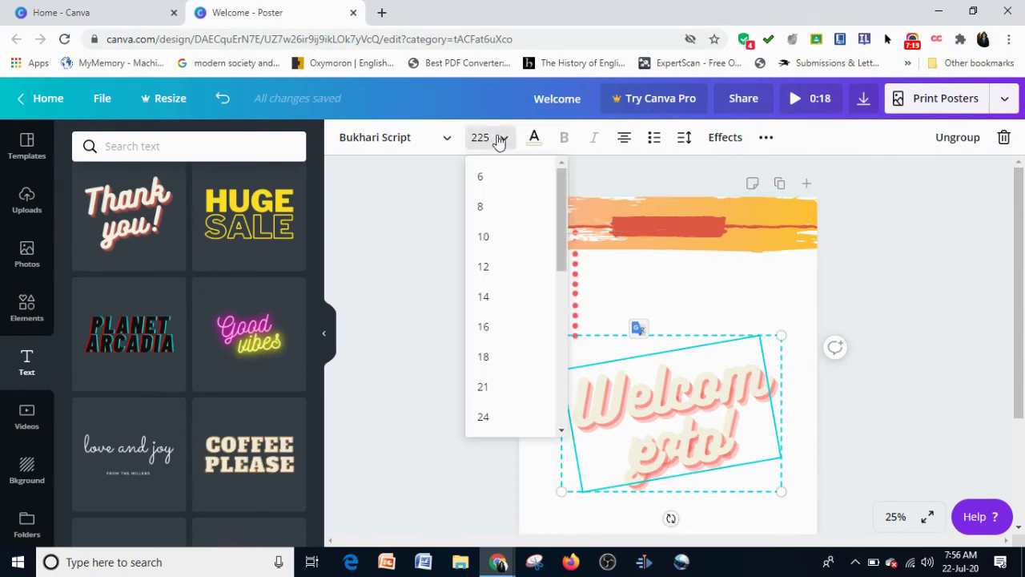
drag(559, 256, 559, 383)
click(495, 409)
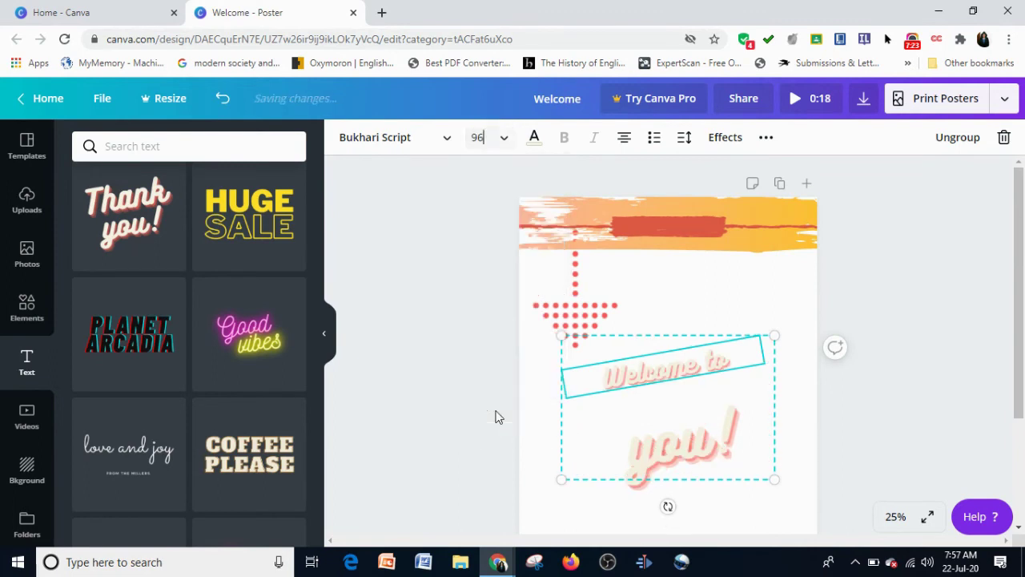
double_click(671, 457)
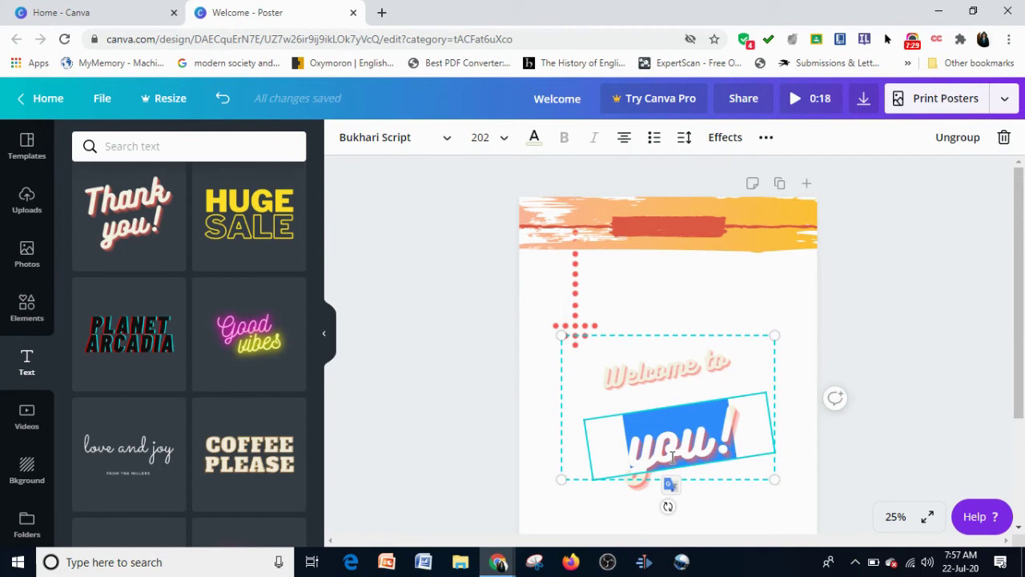
text(Canva)
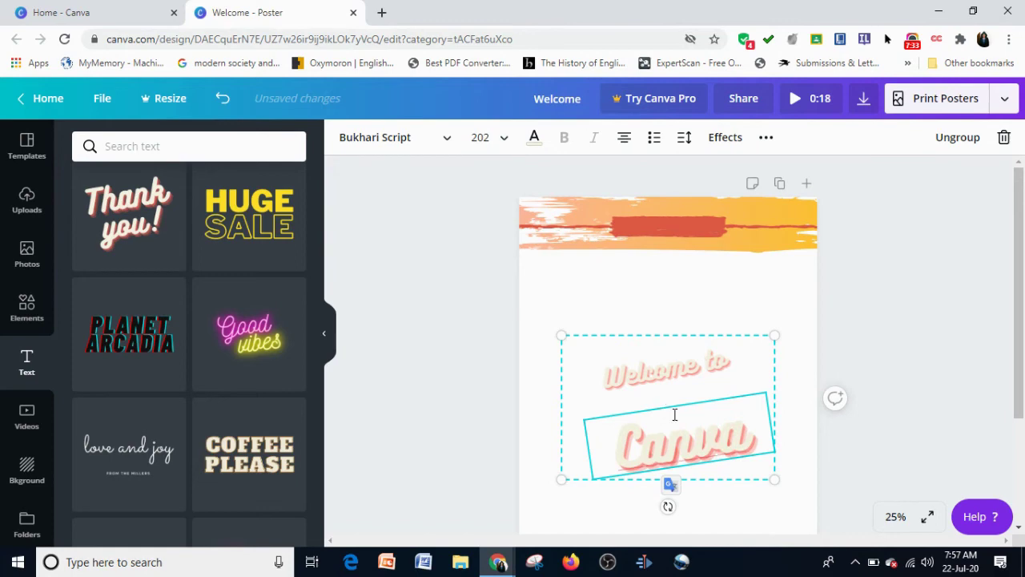
click(821, 330)
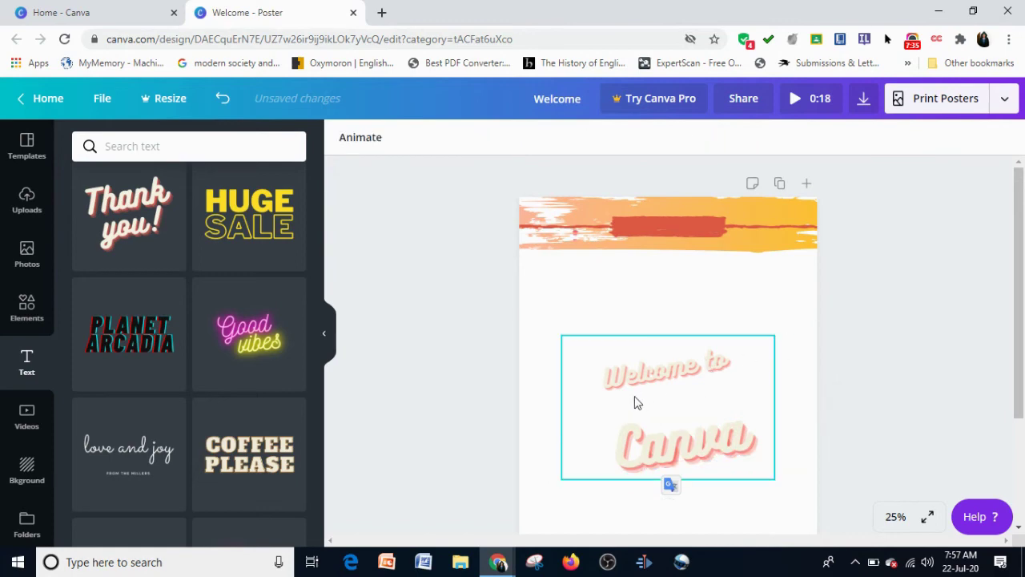
Enlarge 'Welcome to' to 144 pt and break it onto two lines after 'Welcome'.
double_click(633, 373)
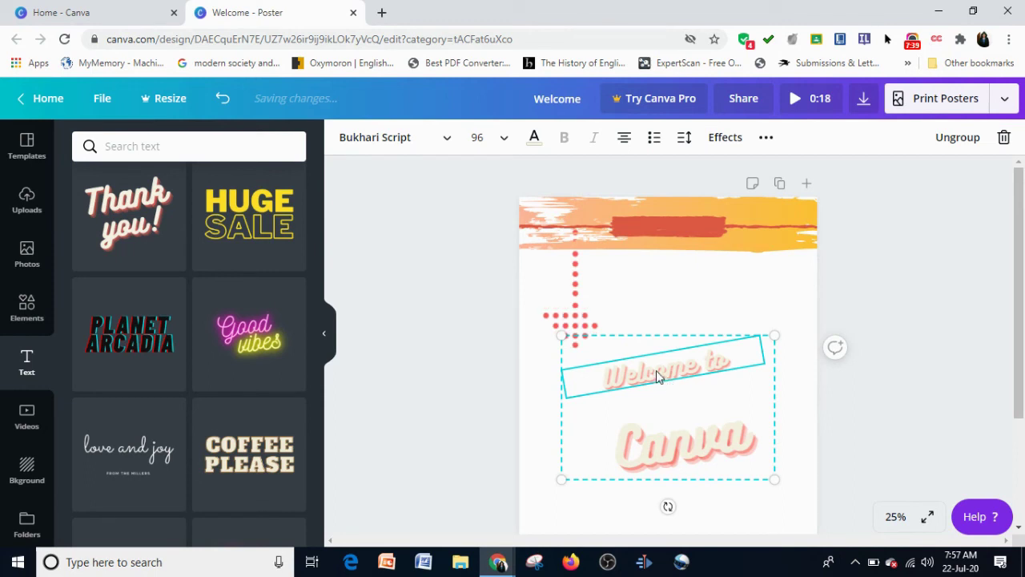
click(657, 376)
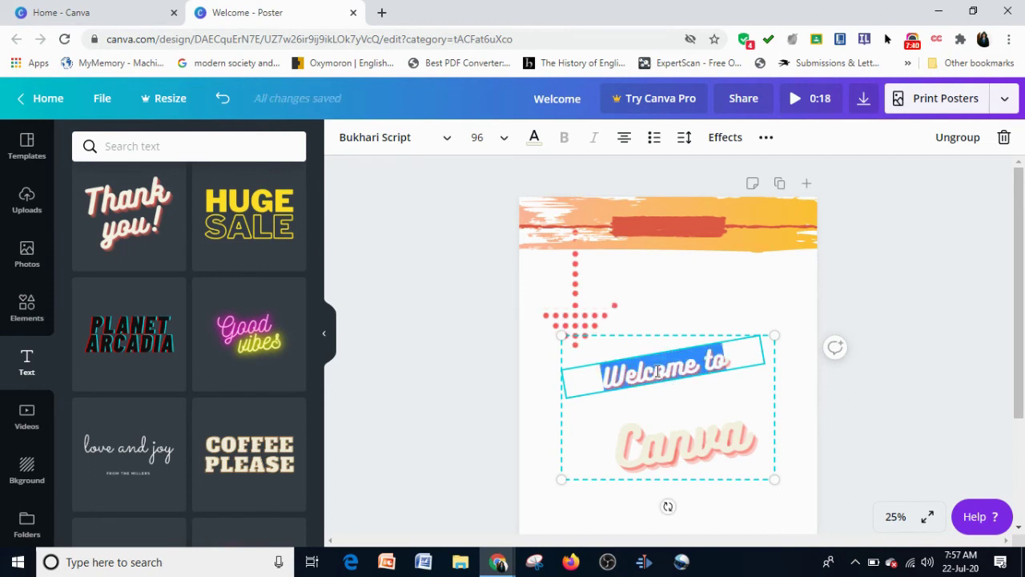
click(502, 141)
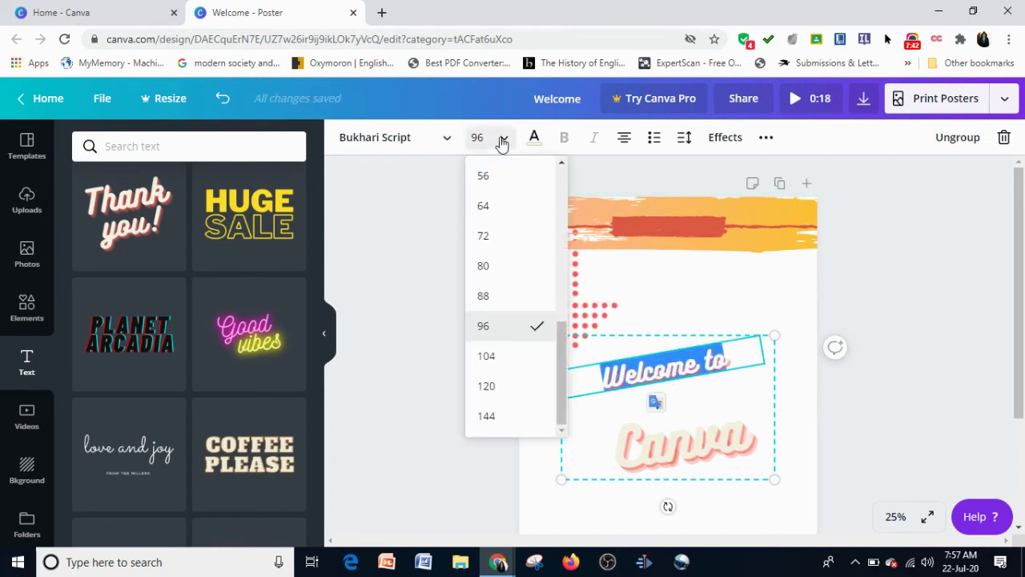
click(492, 396)
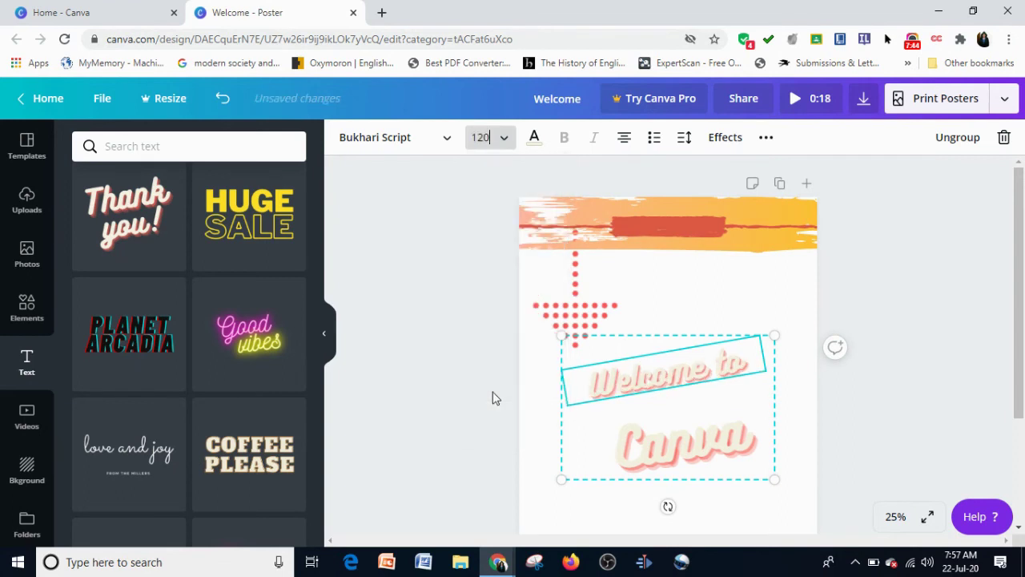
click(505, 141)
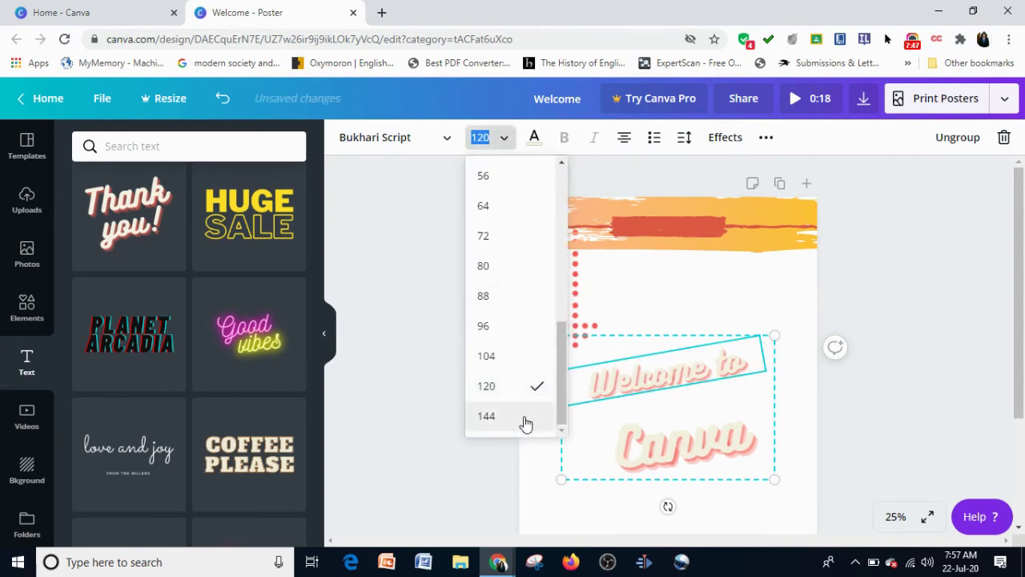
click(488, 416)
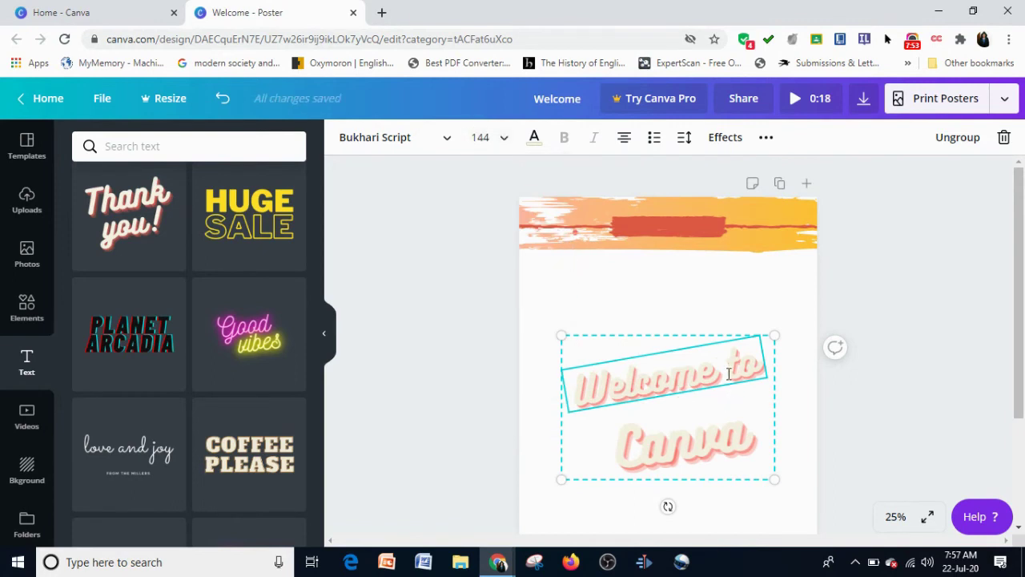
click(471, 427)
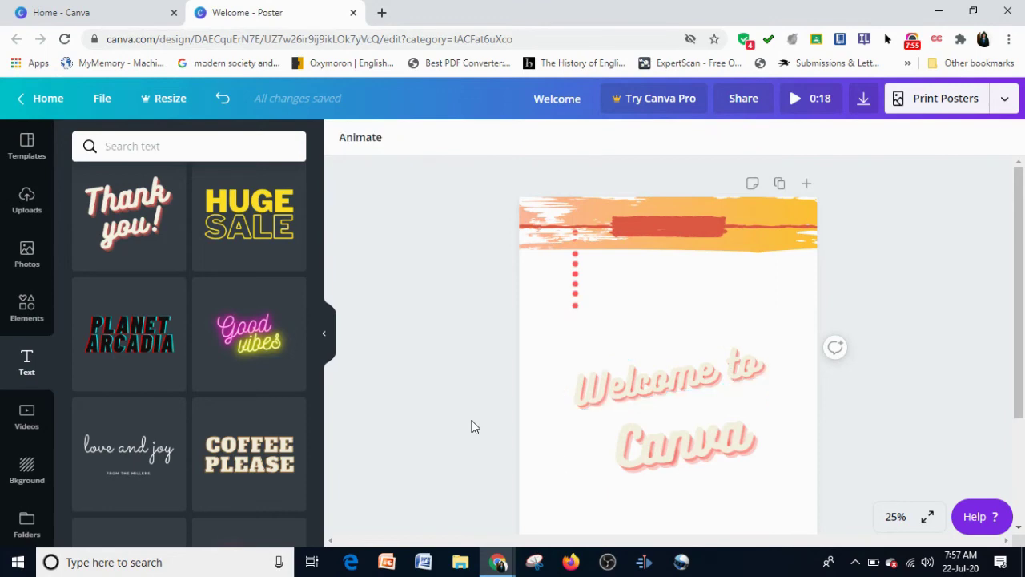
double_click(727, 377)
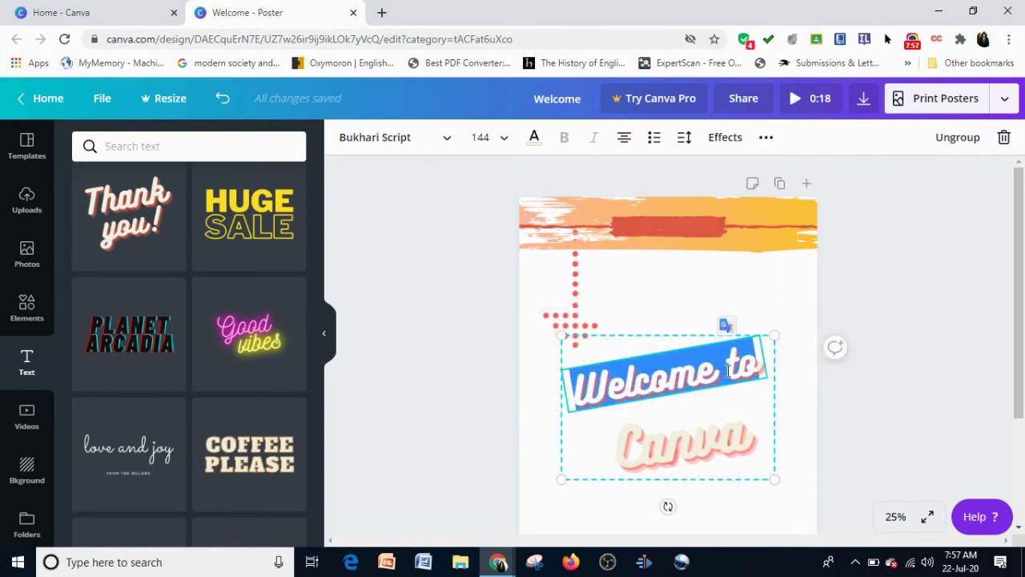
click(727, 371)
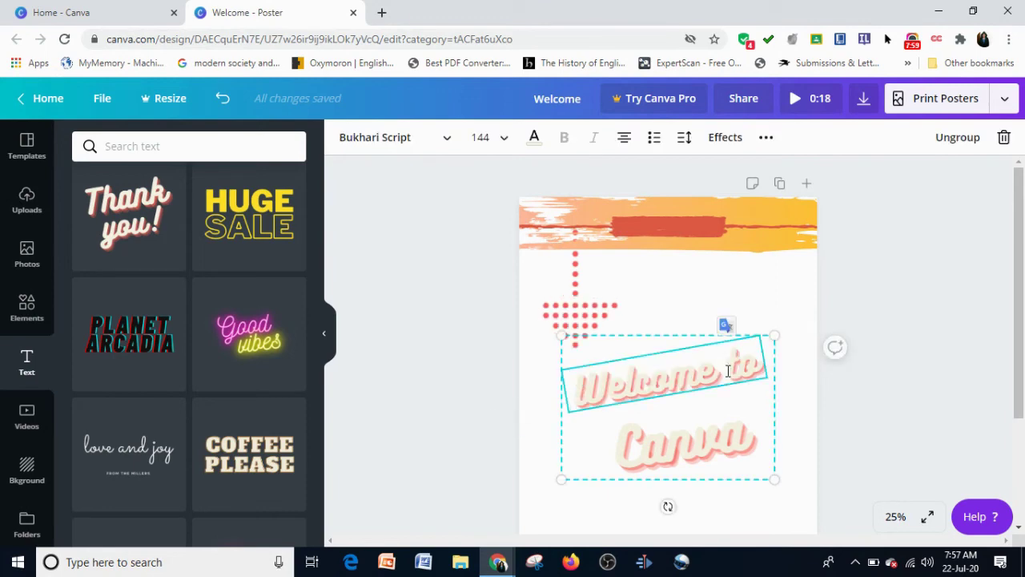
key(Return)
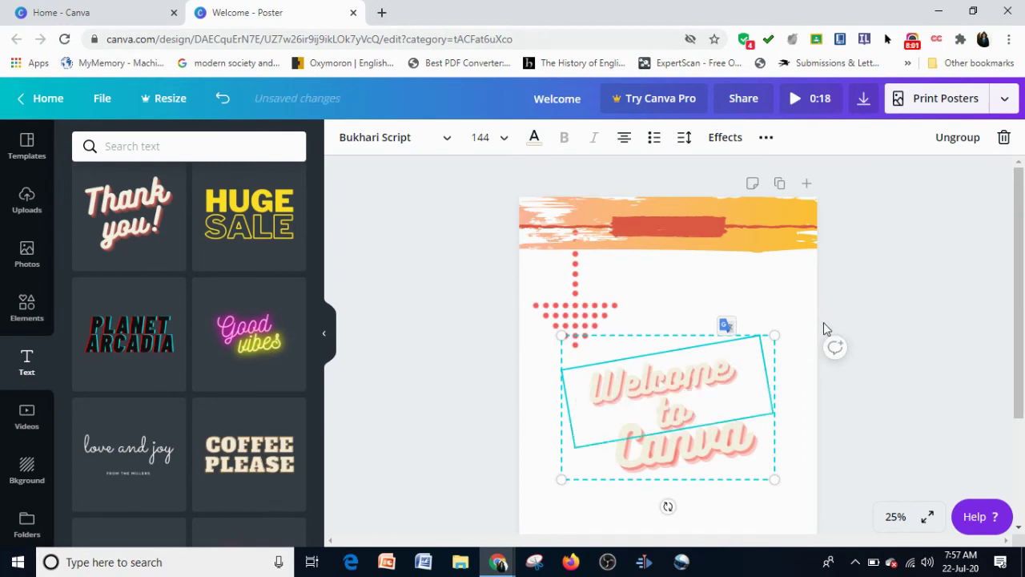
click(797, 309)
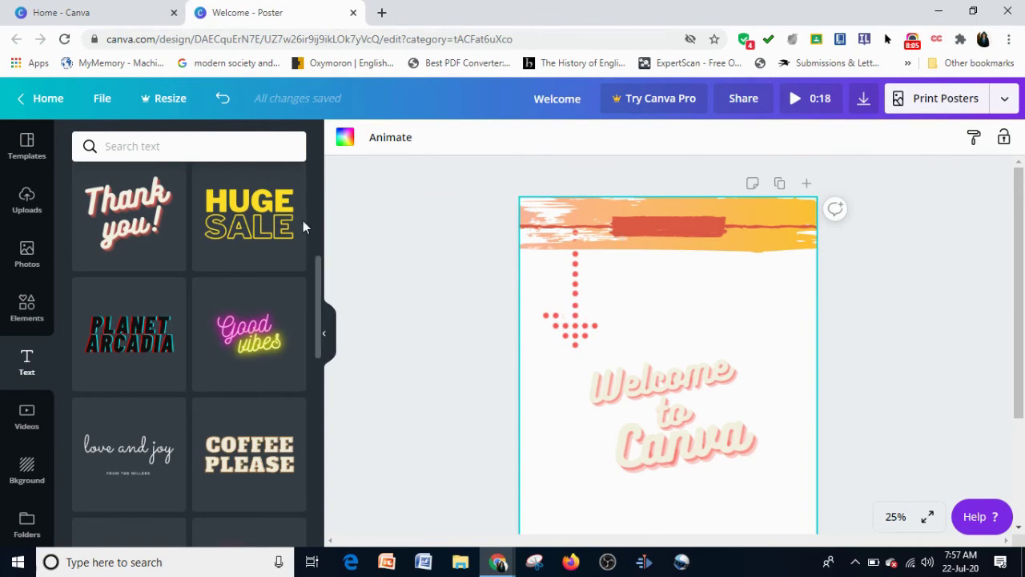
Add the brush-stroke photo frame from Frames and place it at the poster's upper right.
click(26, 305)
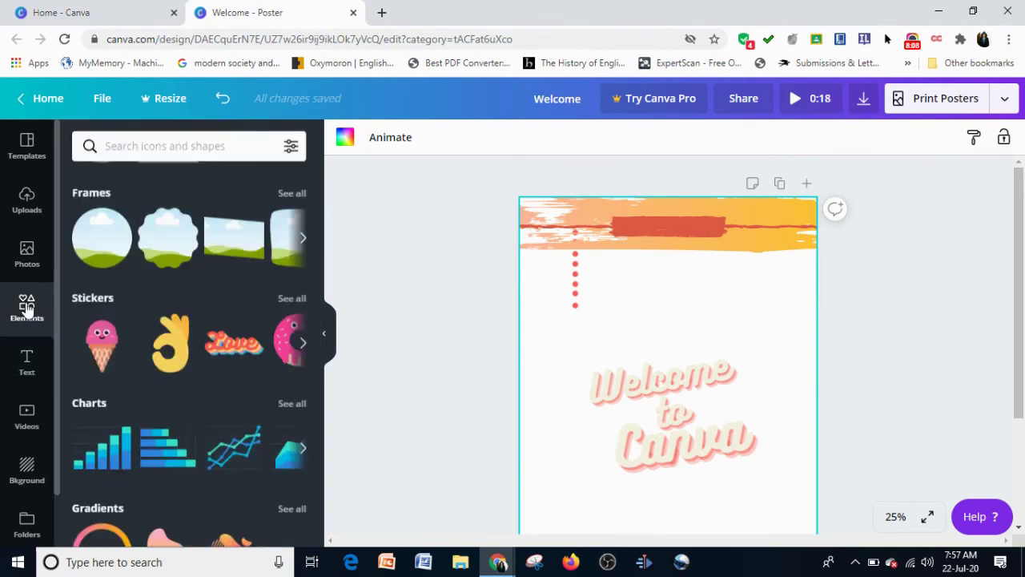
click(296, 197)
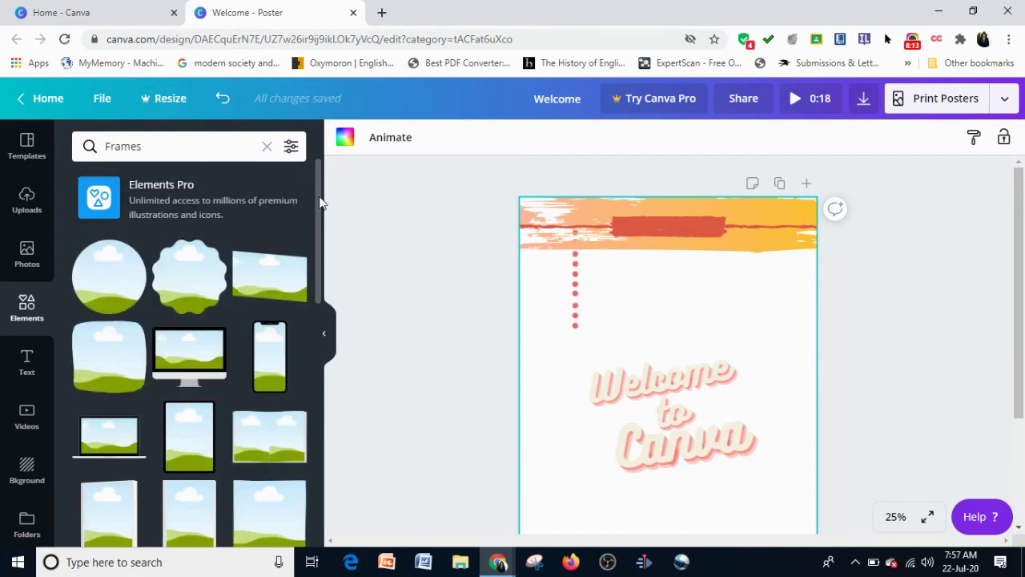
drag(319, 203, 312, 293)
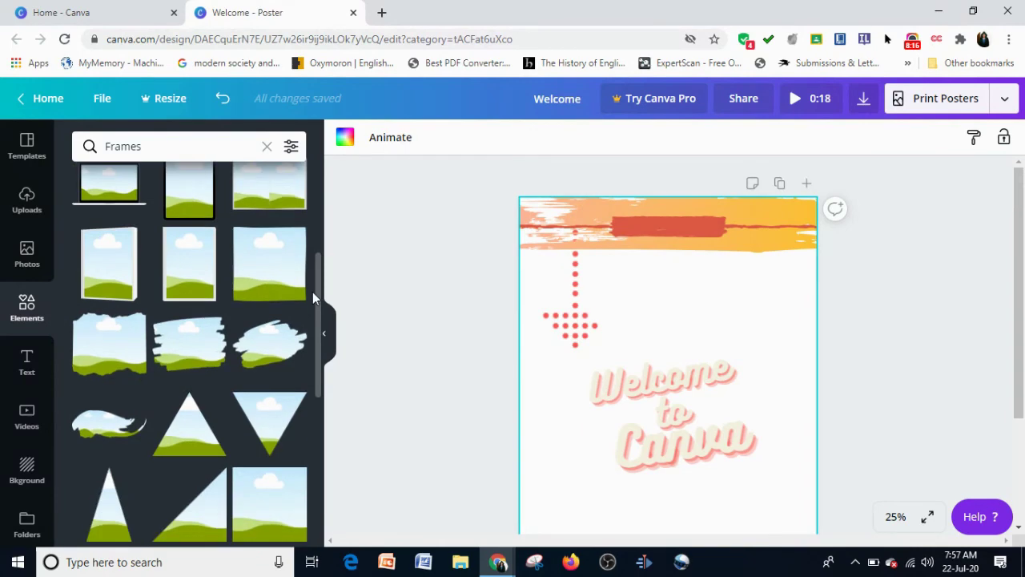
click(266, 346)
mouse_move(701, 324)
mouse_down()
mouse_move(758, 309)
mouse_move(672, 267)
mouse_move(698, 278)
mouse_up()
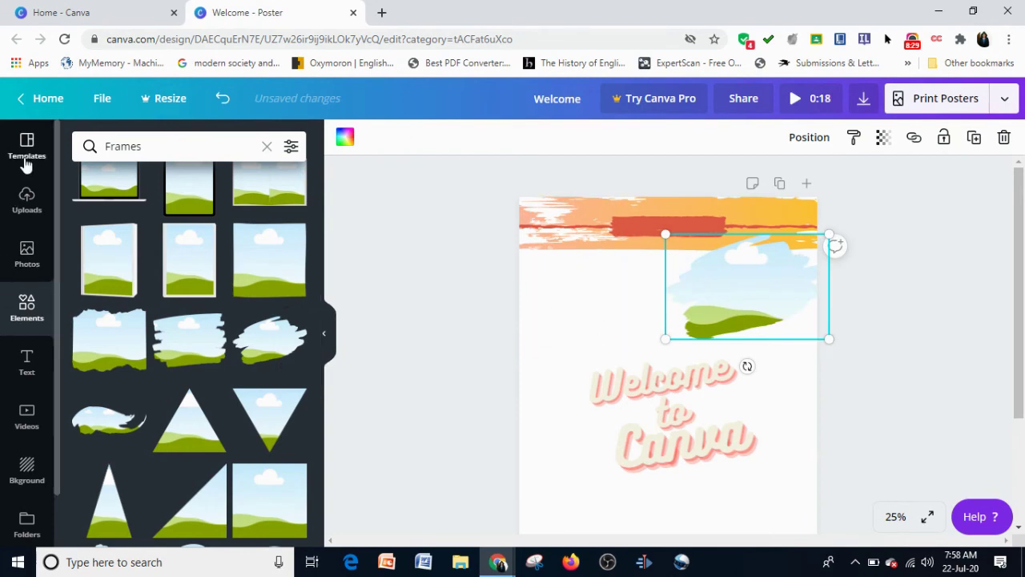
click(26, 254)
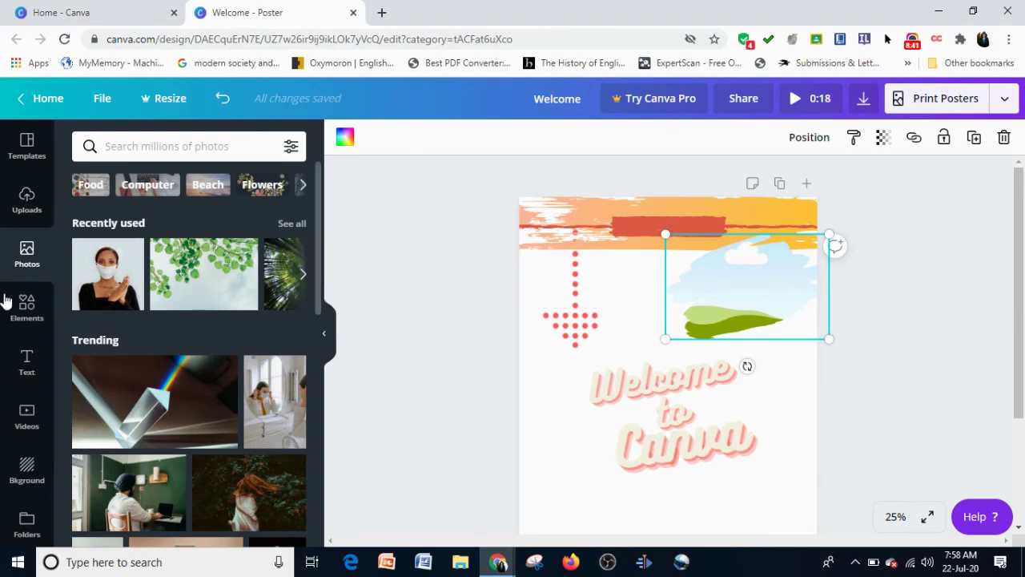
Fill the brush frame with the masked-woman photo, deleting the stray loose copy.
click(104, 273)
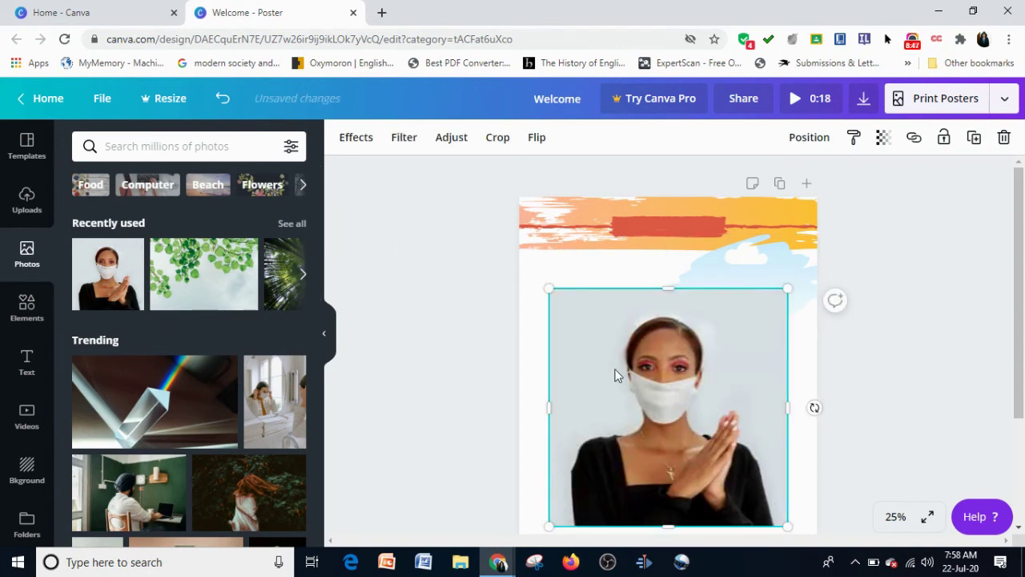
drag(732, 292, 738, 276)
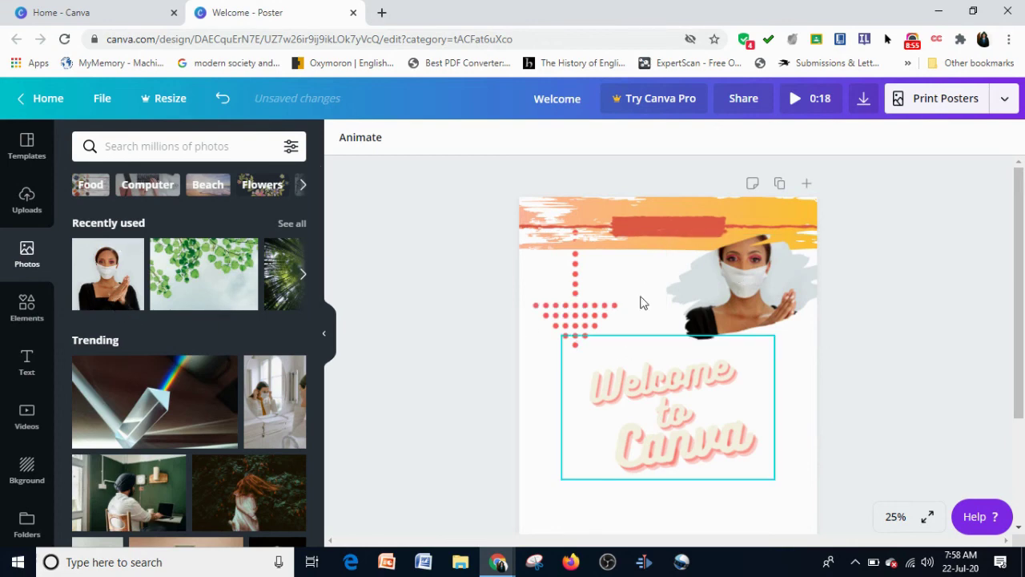
click(223, 97)
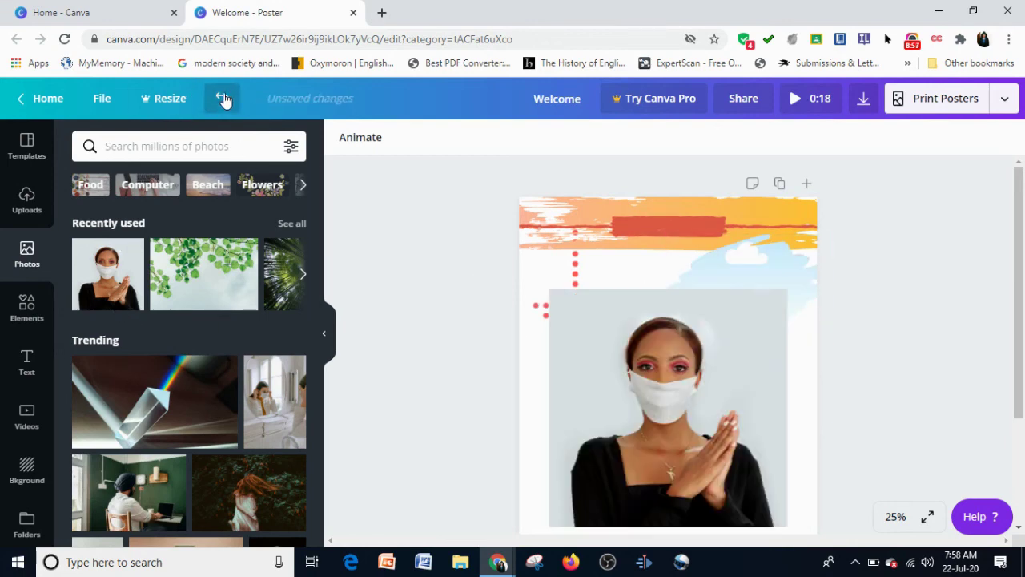
click(642, 323)
key(Delete)
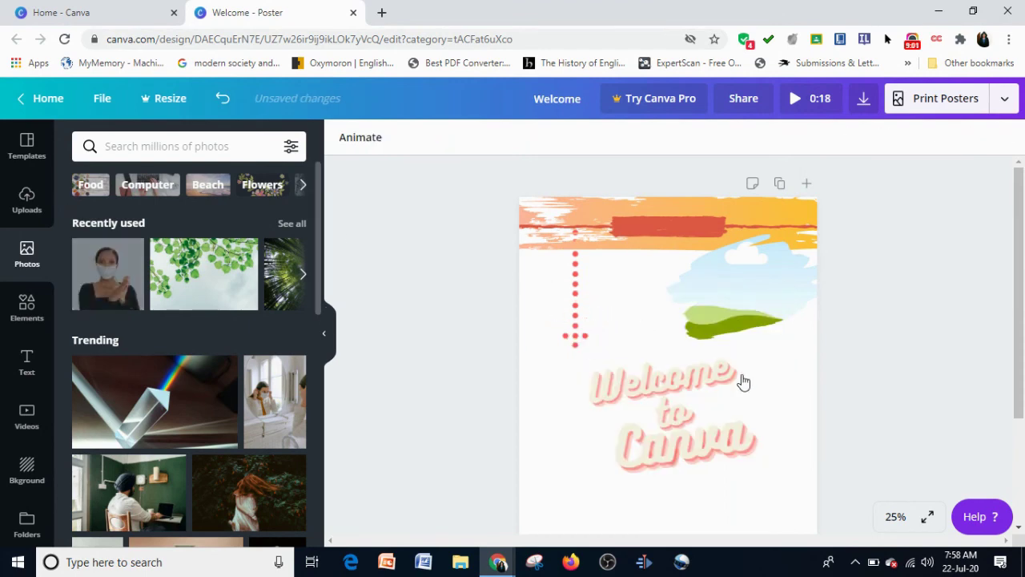
mouse_move(739, 319)
mouse_down()
mouse_move(735, 258)
mouse_move(734, 283)
mouse_up()
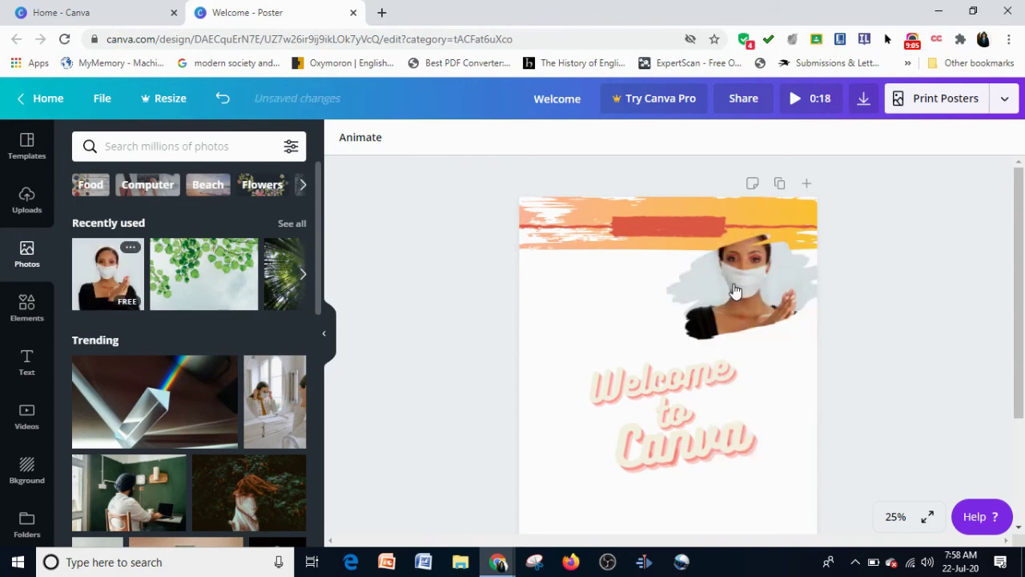
Select the page and change its background to the lime green default swatch.
click(586, 314)
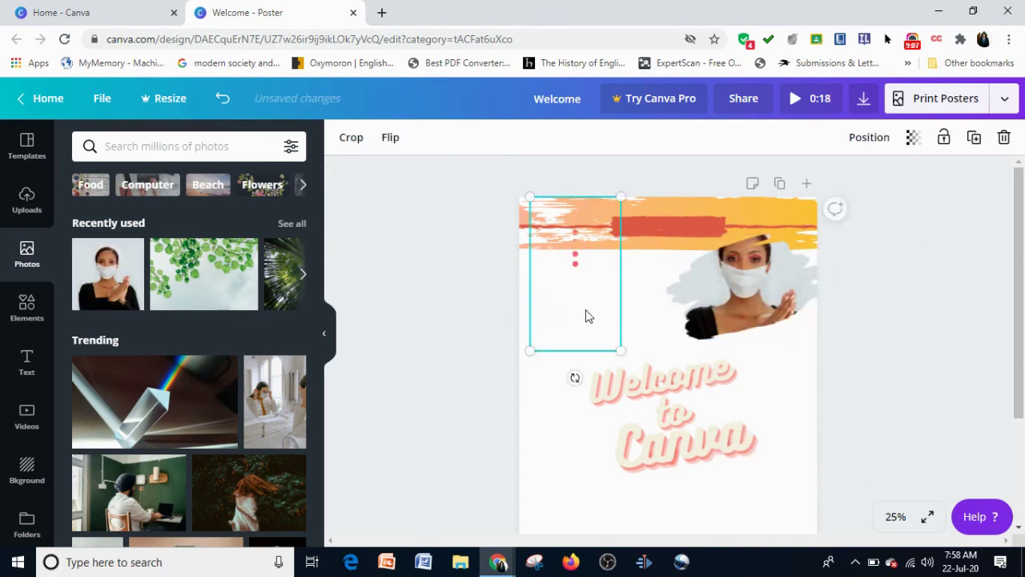
click(574, 470)
click(539, 450)
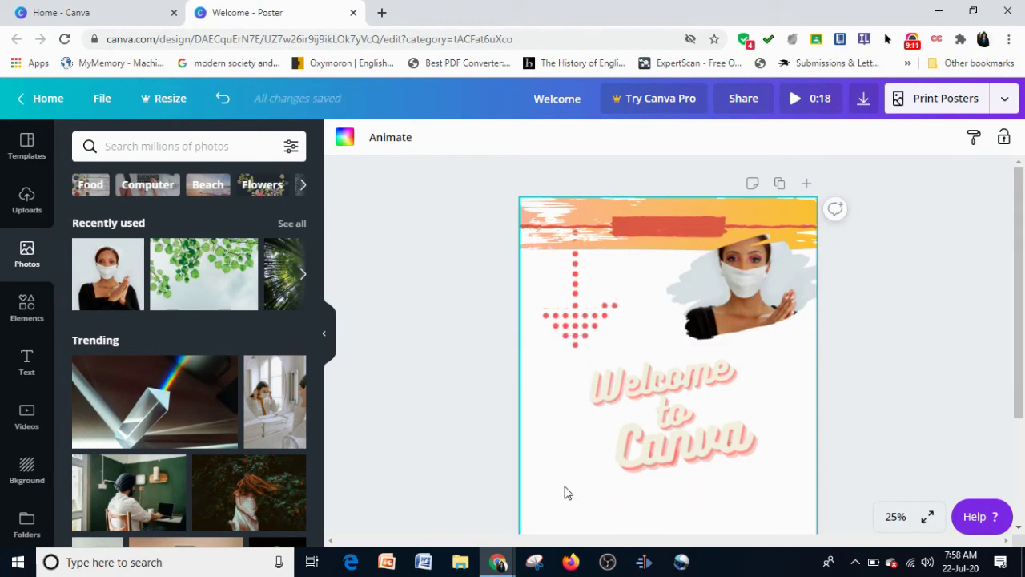
click(344, 140)
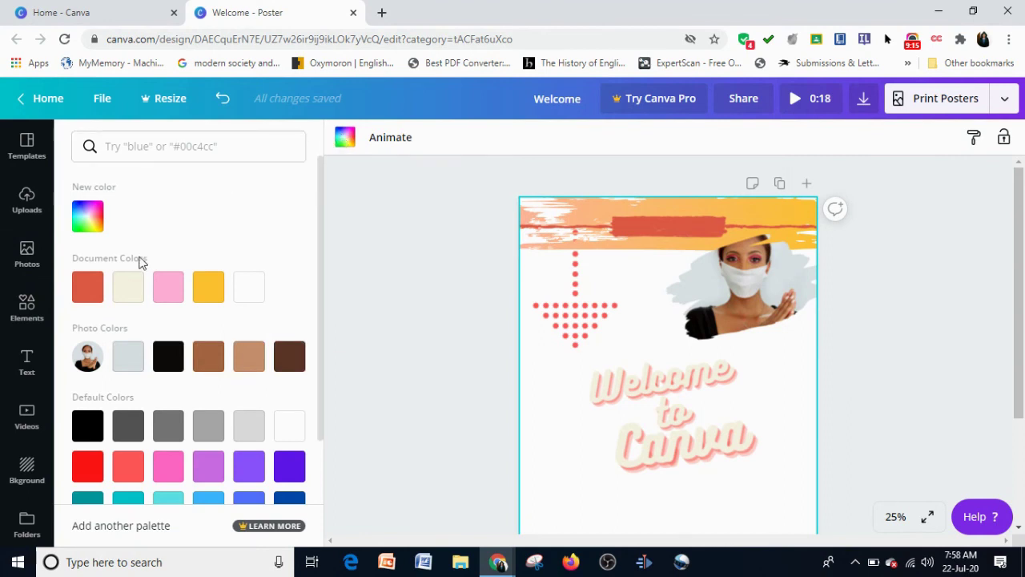
scroll(319, 211, down, 2)
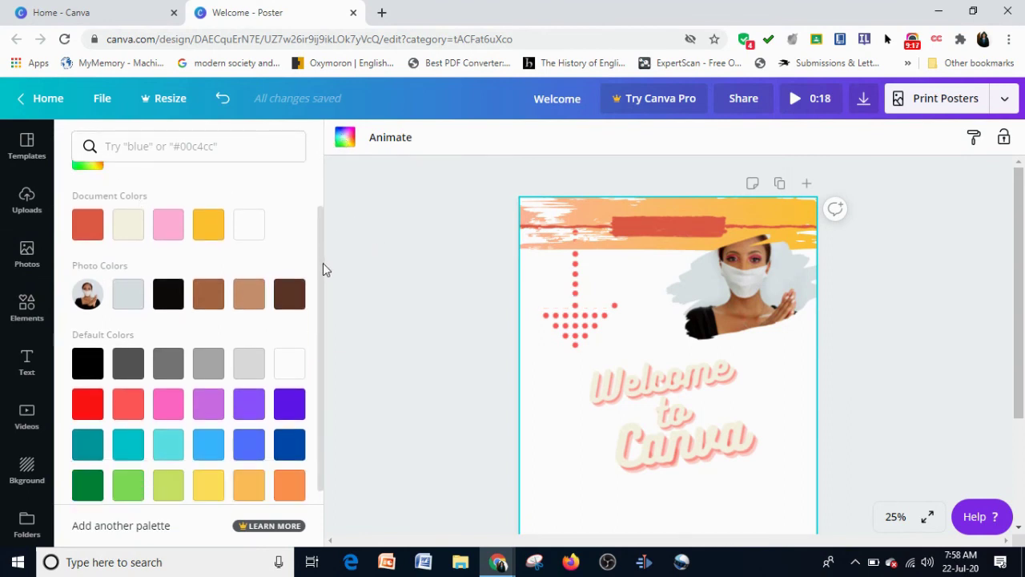
click(165, 476)
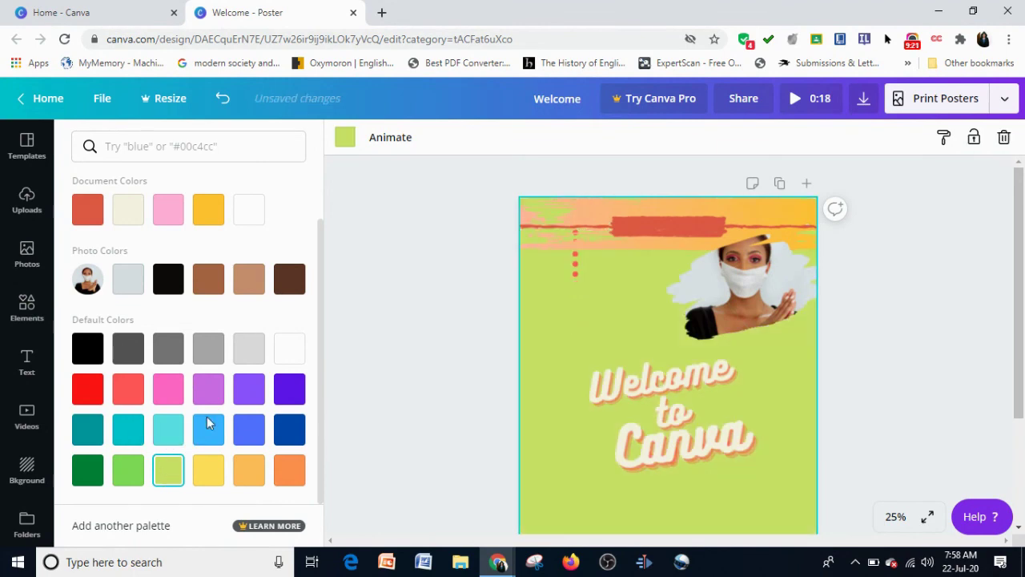
click(712, 252)
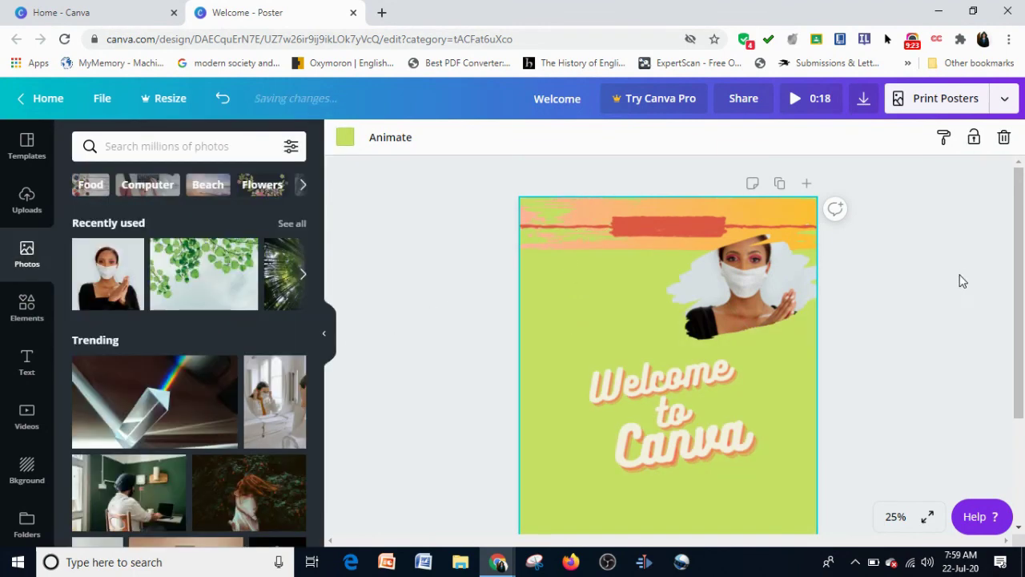
mouse_move(1020, 216)
mouse_down()
mouse_move(1020, 308)
mouse_move(1020, 222)
mouse_up()
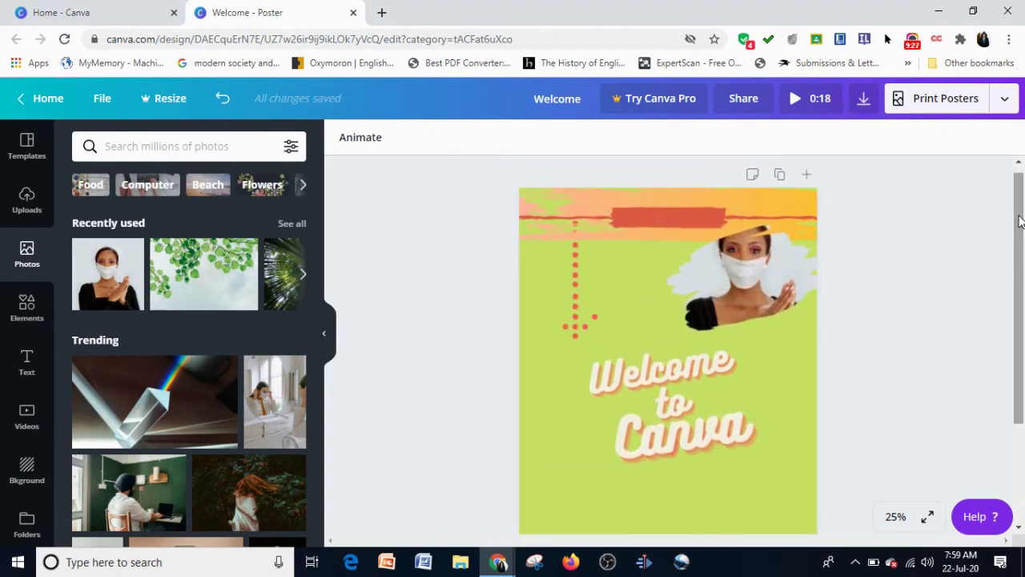
Add the folded-corner square from Shapes and send it to the back.
click(36, 305)
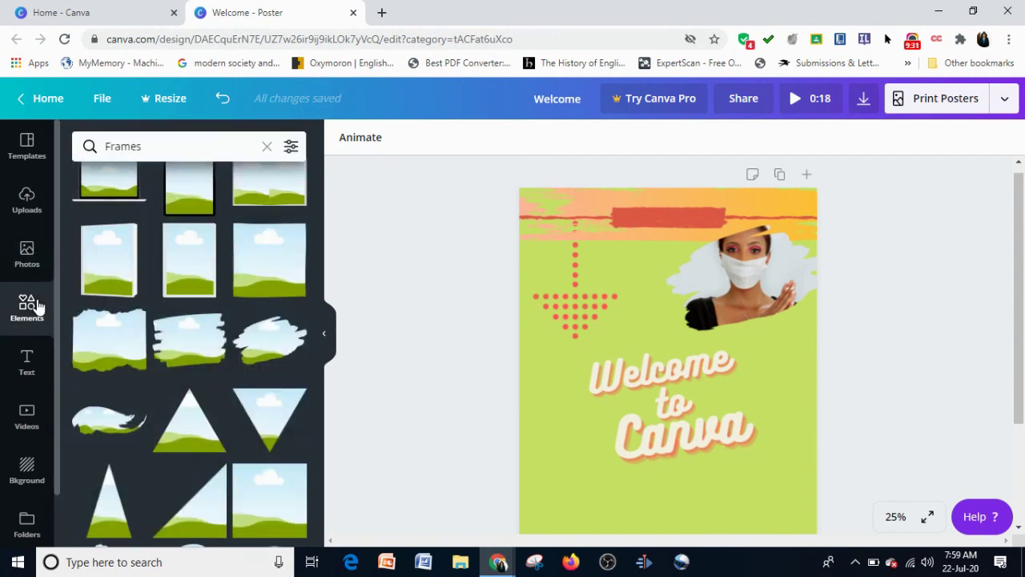
click(269, 146)
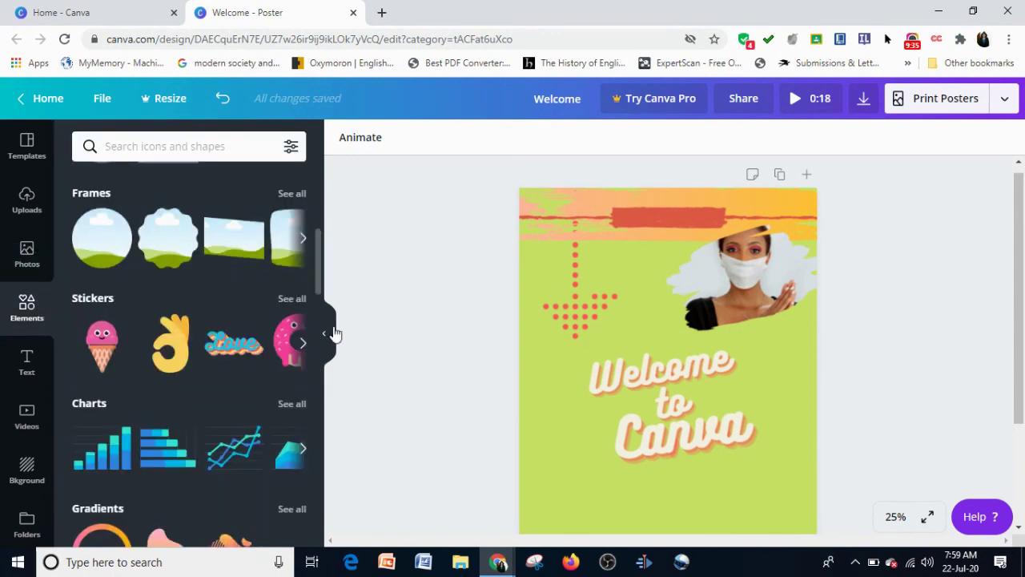
drag(317, 273, 318, 239)
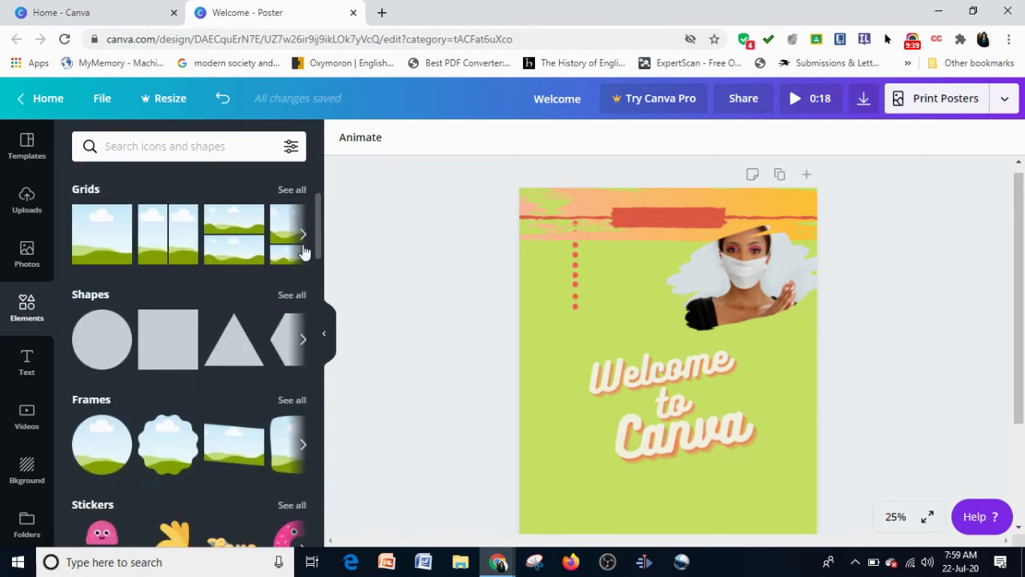
click(291, 296)
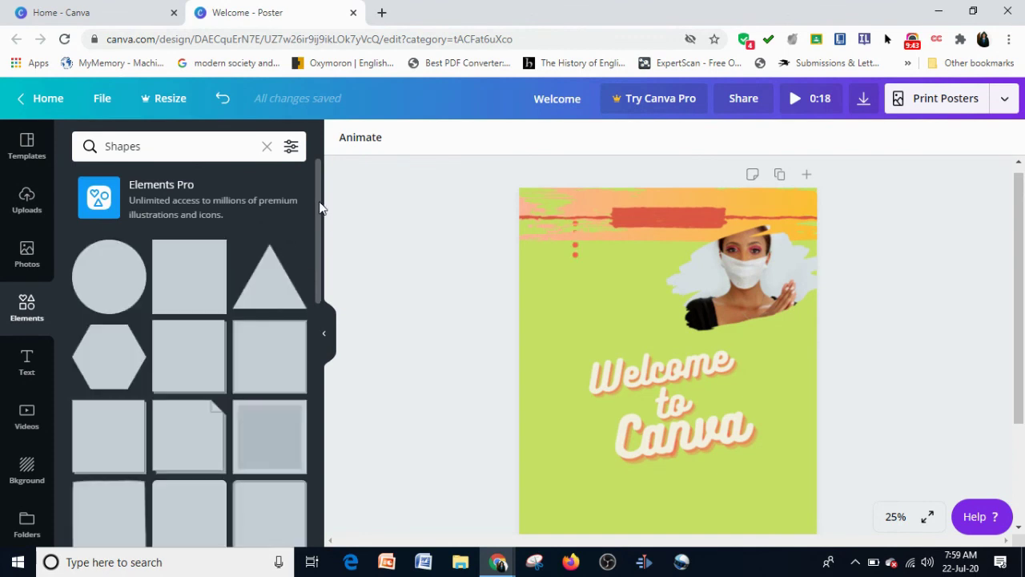
drag(320, 208, 320, 228)
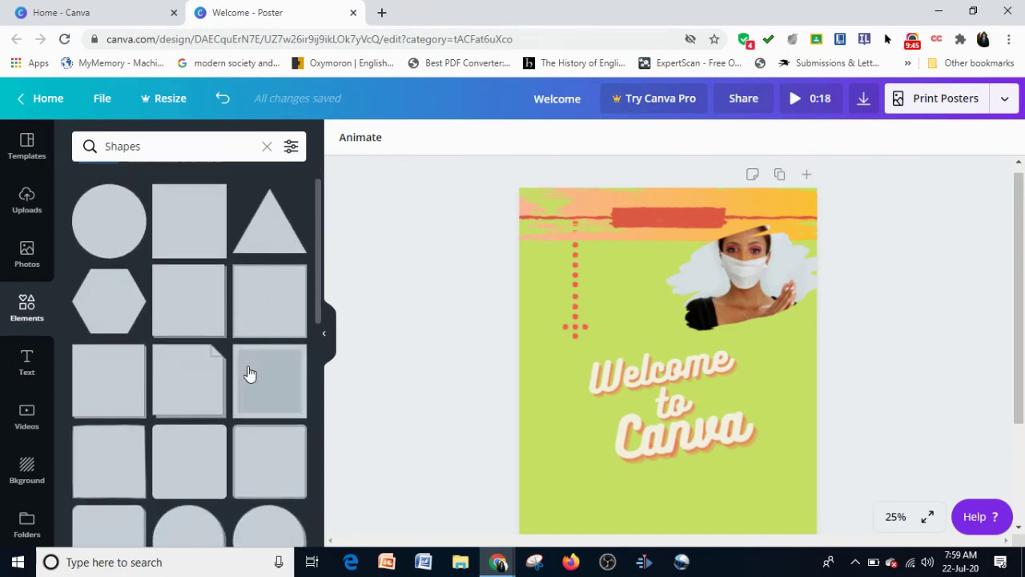
click(200, 370)
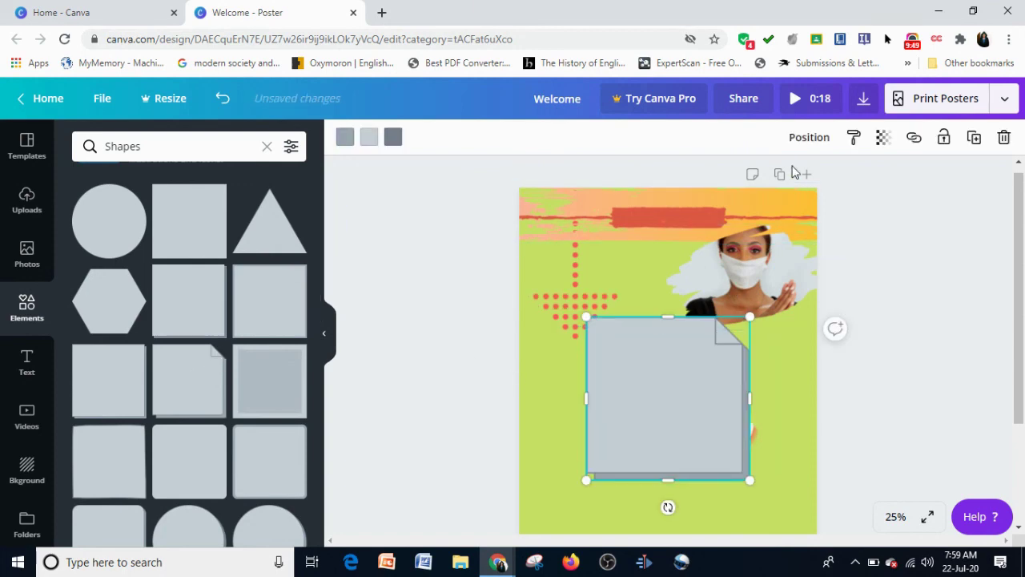
click(807, 139)
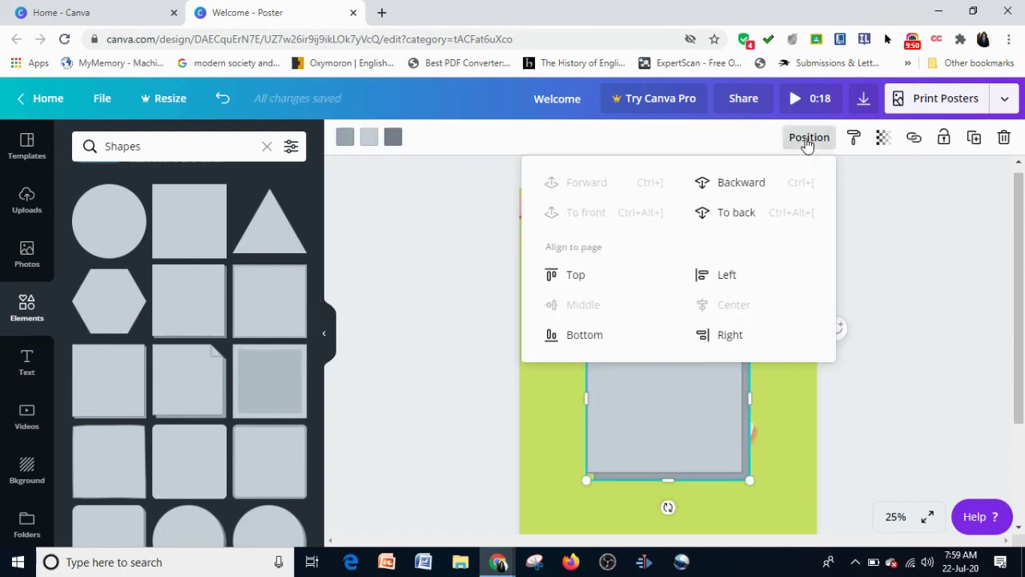
click(731, 222)
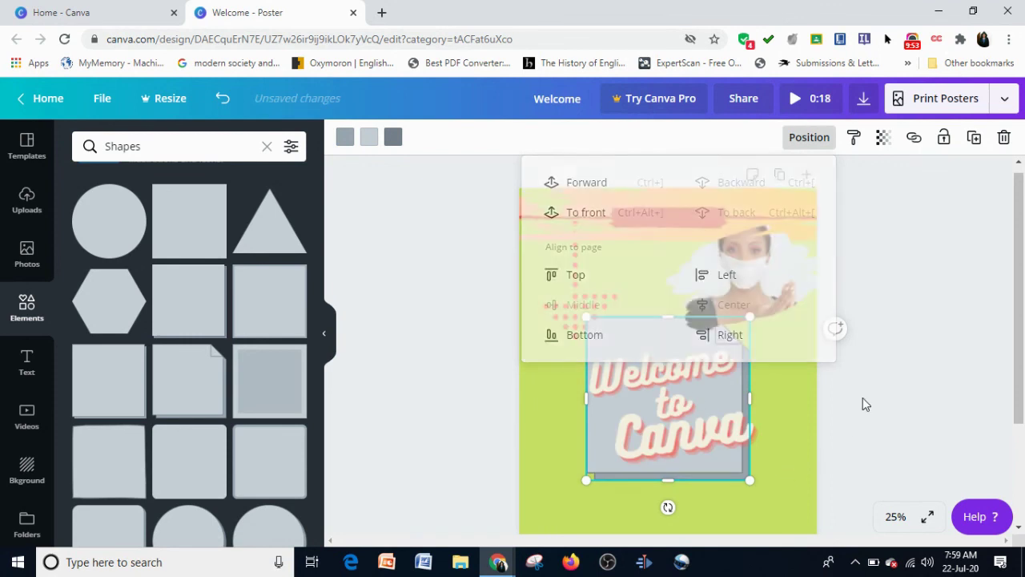
Shrink the 'Welcome to Canva' text group and move it onto the square.
click(862, 398)
click(600, 449)
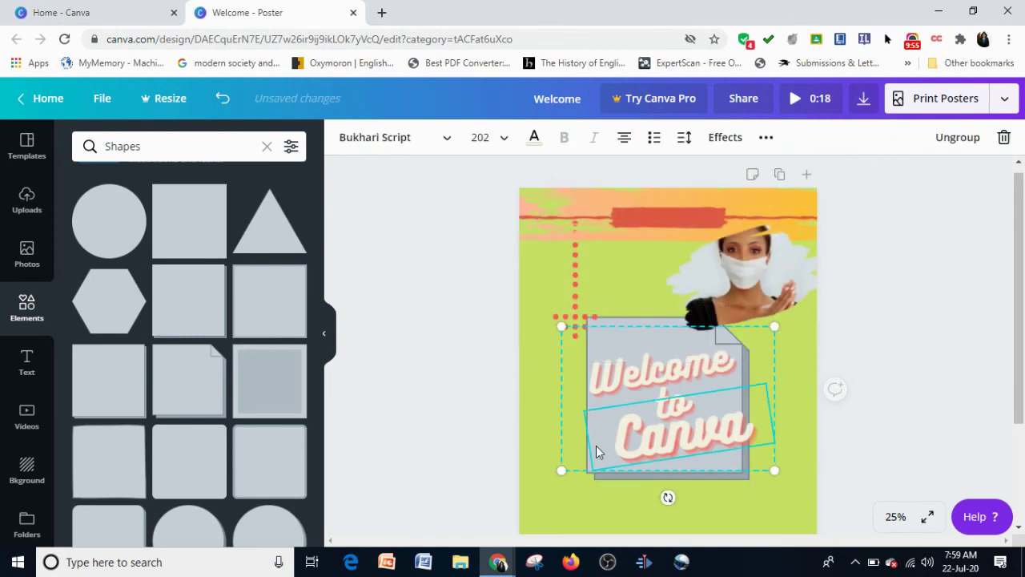
drag(549, 469, 609, 438)
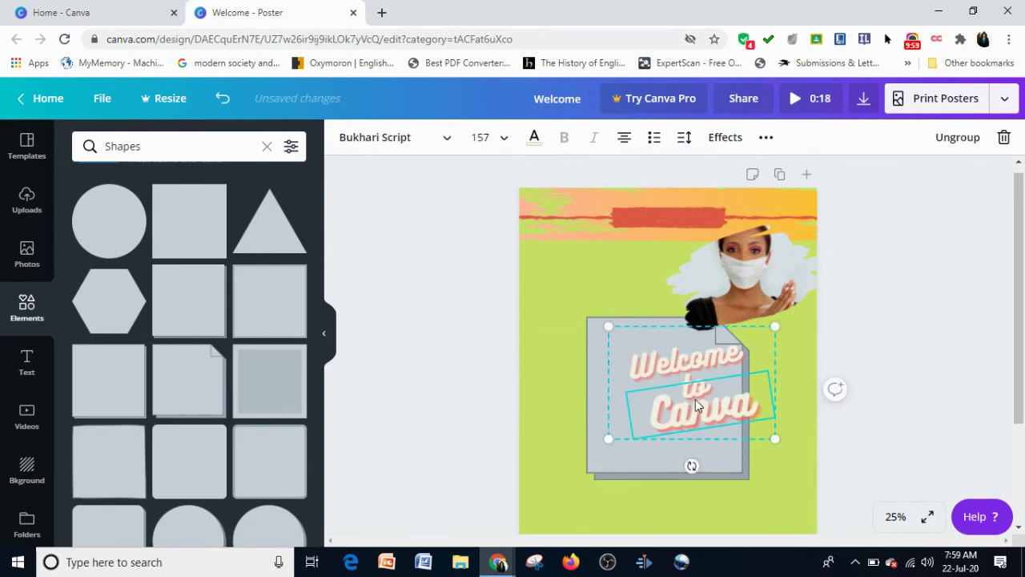
drag(695, 399, 673, 411)
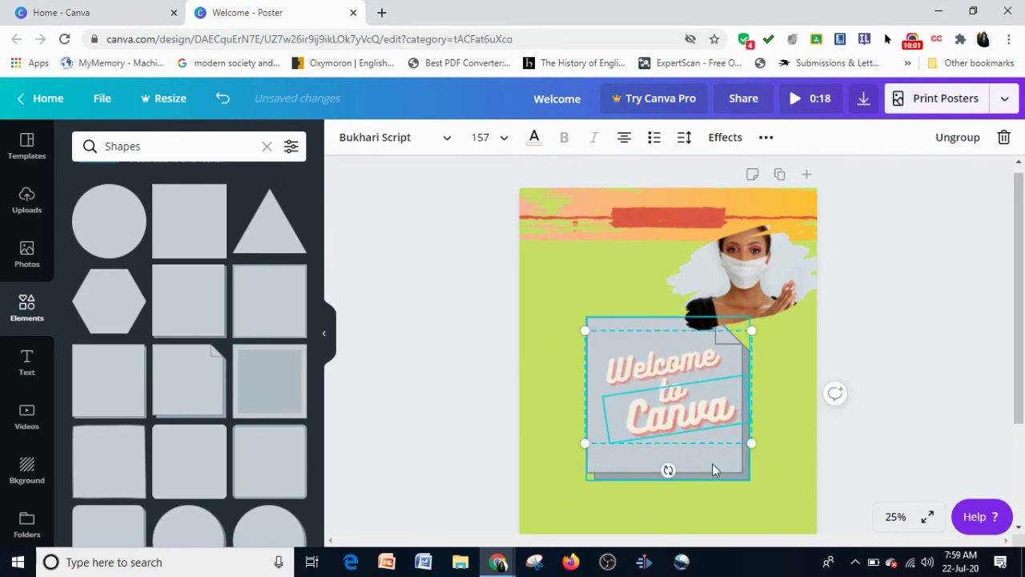
click(718, 475)
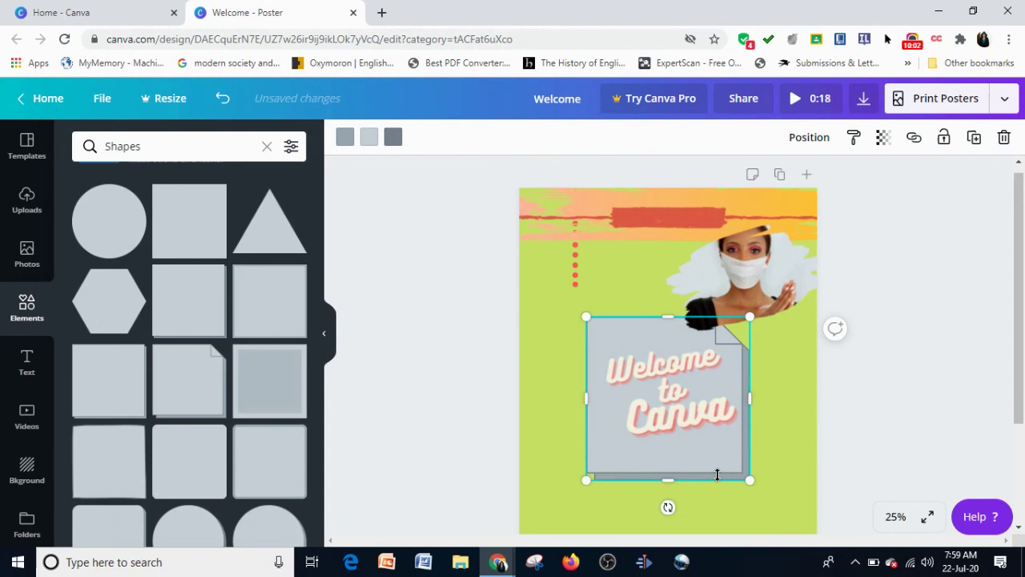
Colour the note shape's edge red and its face yellow, then deselect it.
click(344, 138)
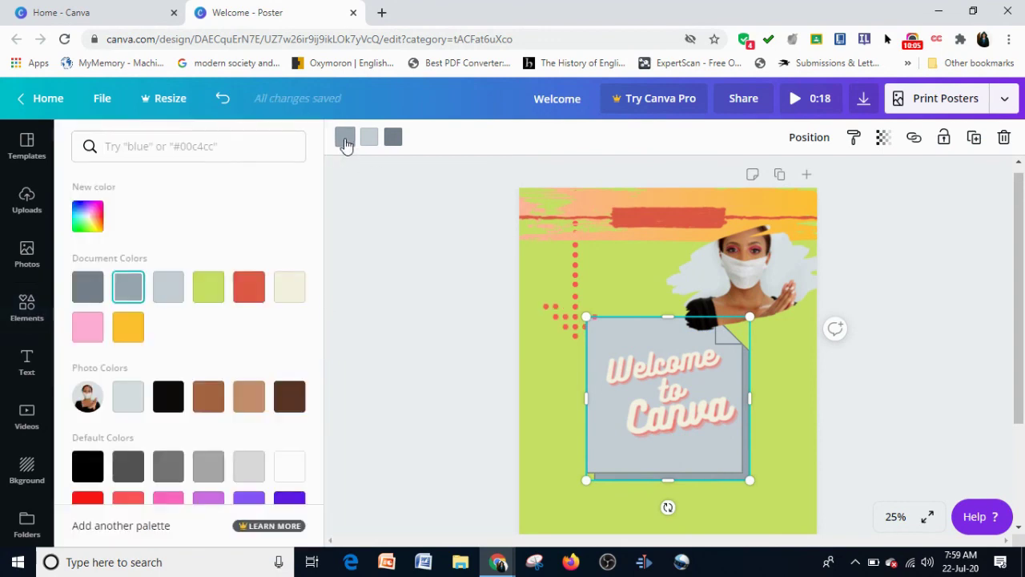
click(210, 287)
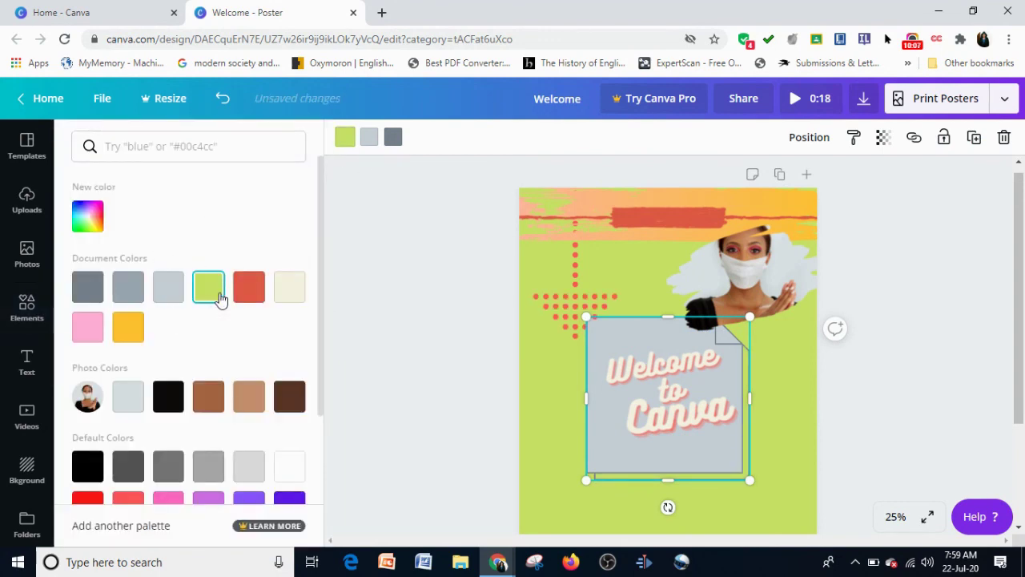
click(251, 291)
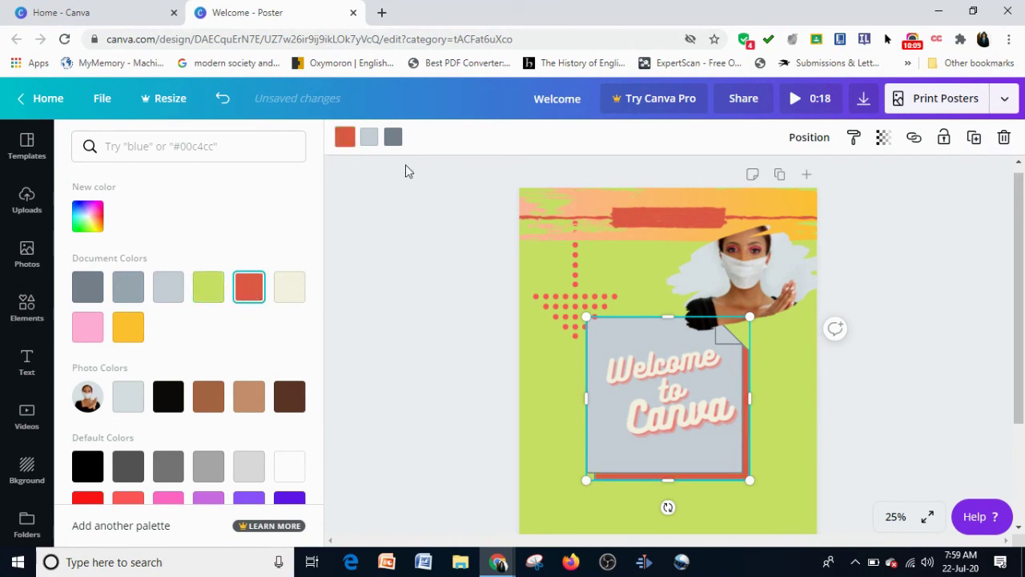
click(376, 138)
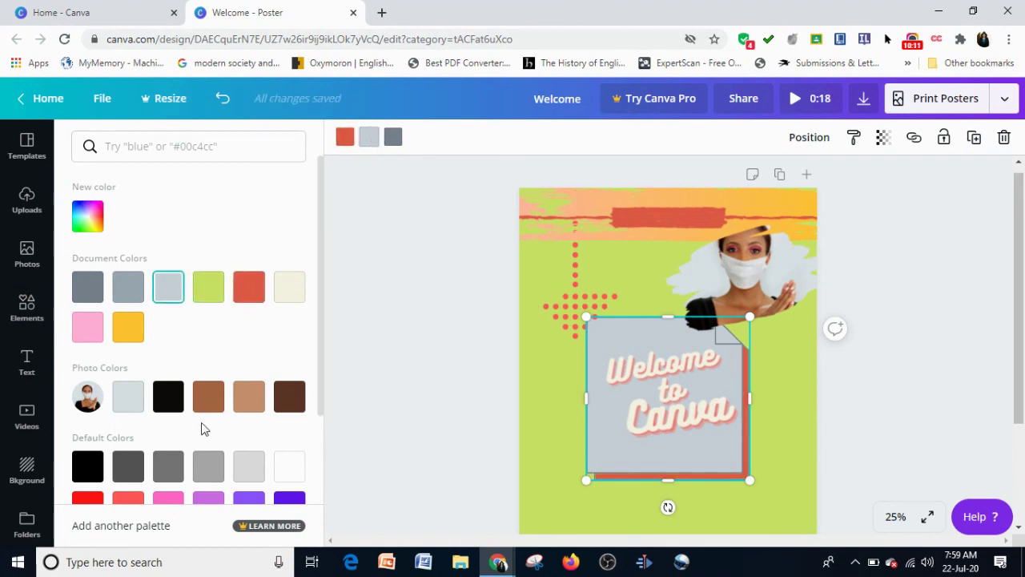
click(130, 332)
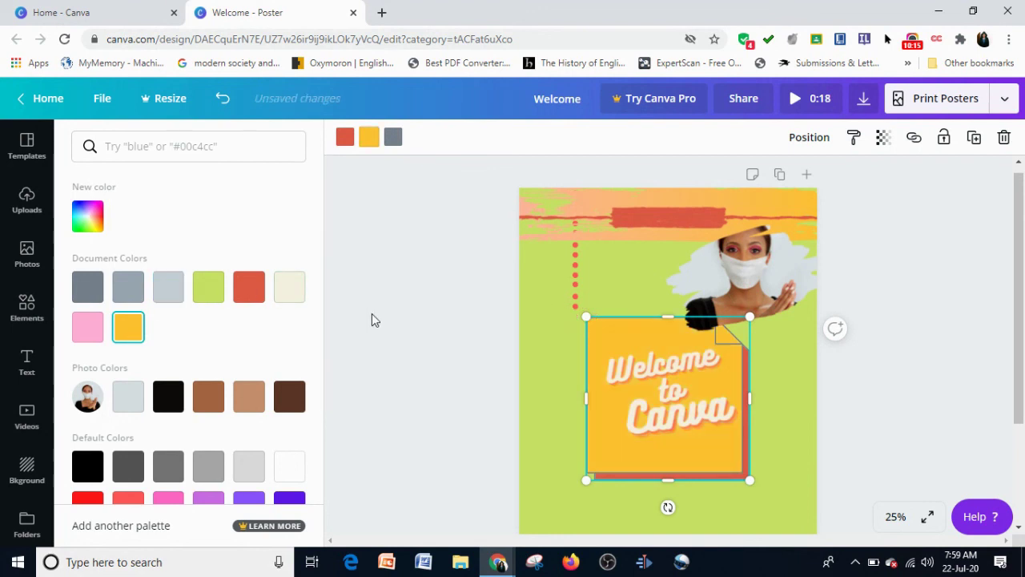
key(Escape)
click(640, 274)
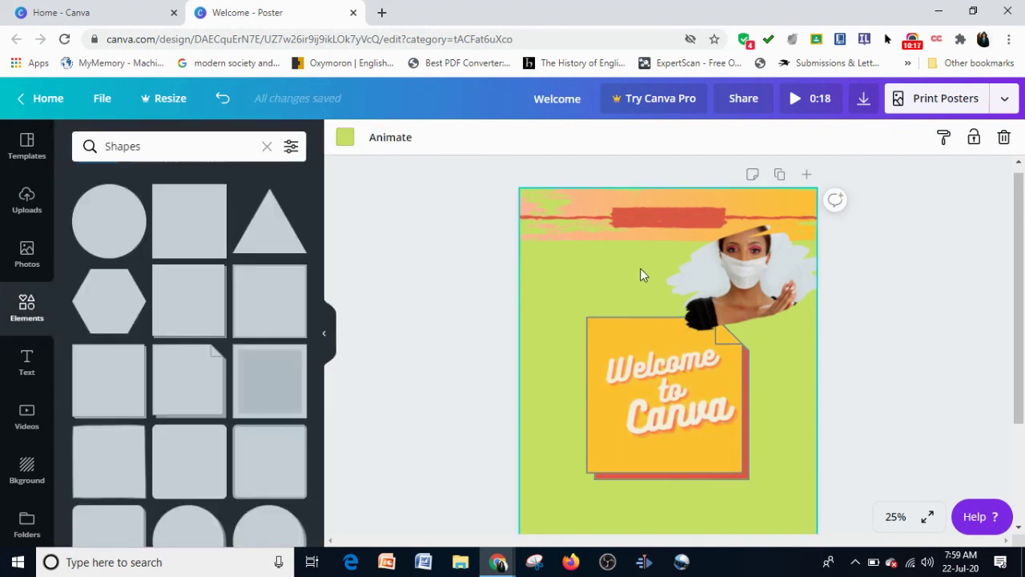
click(358, 326)
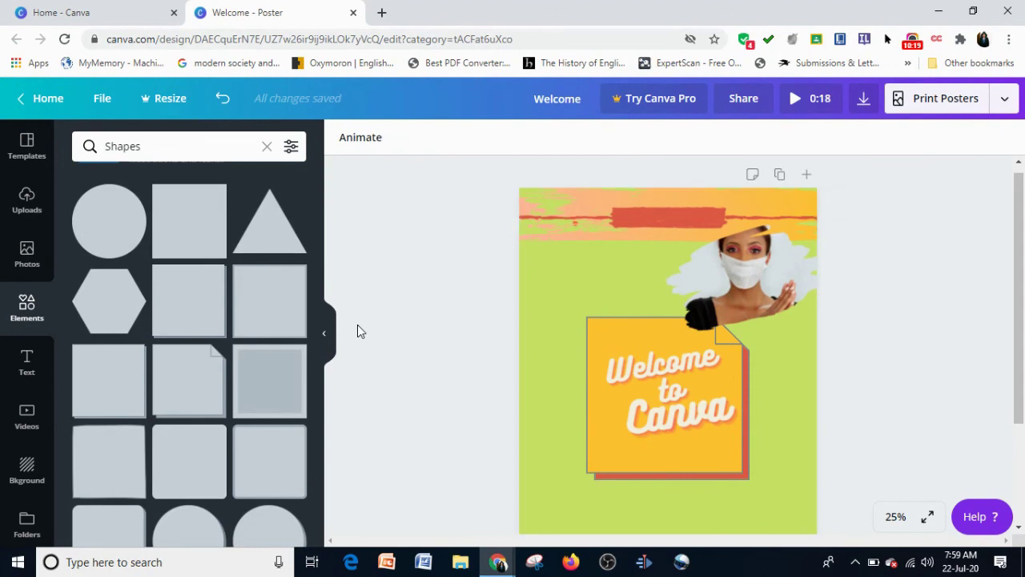